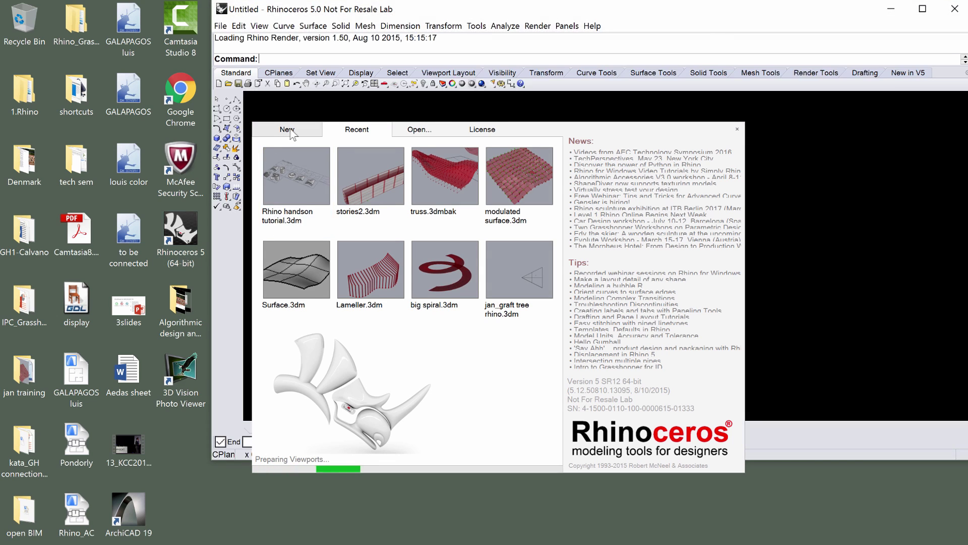
Step: Start a new model and delete the existing 2 surfaces and 4 curves, leaving it empty
click(288, 130)
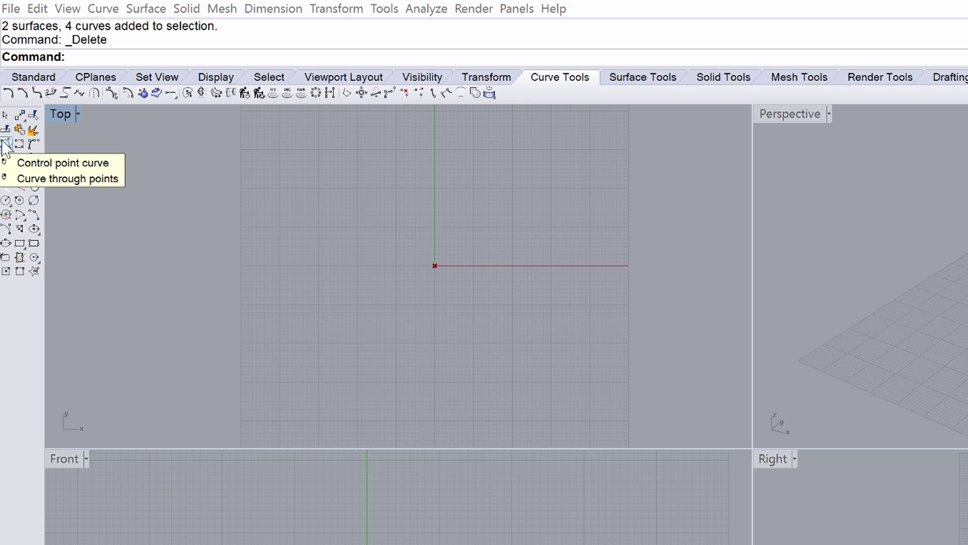
Step: Draw a gently arched control-point curve through the origin area in the Top view
click(5, 145)
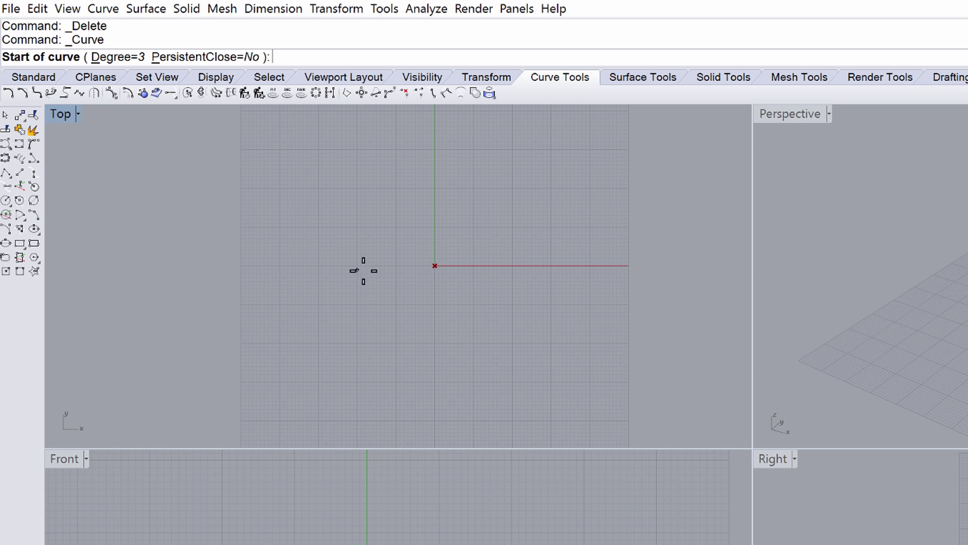
click(370, 257)
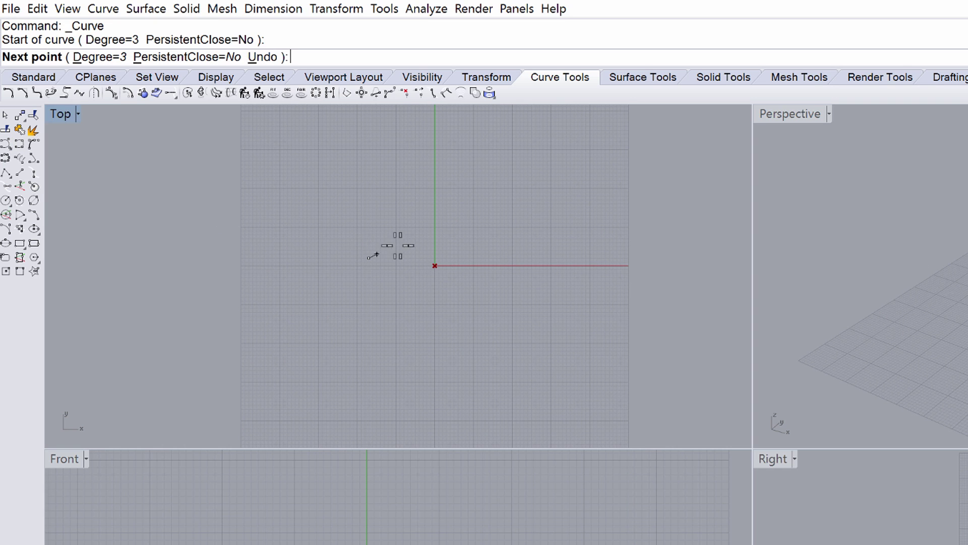
click(442, 250)
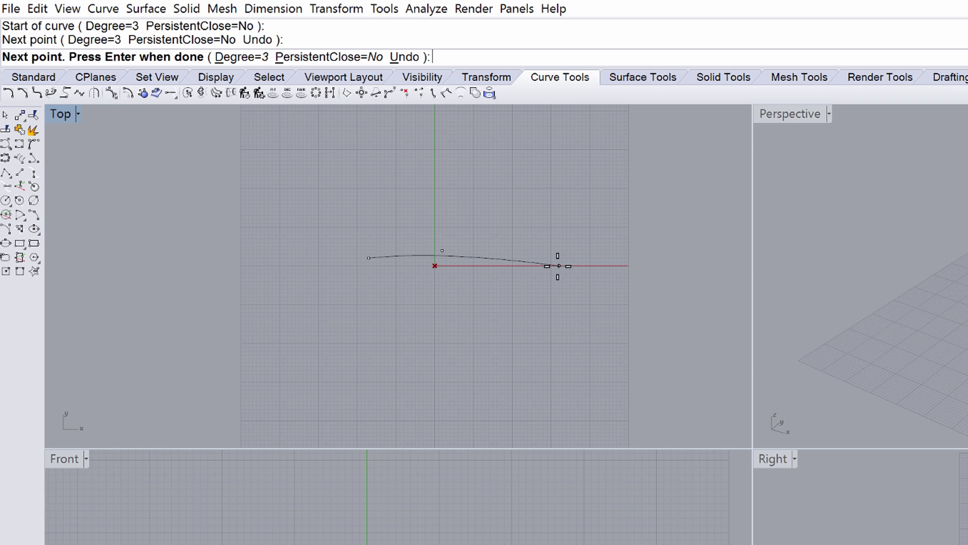
click(517, 262)
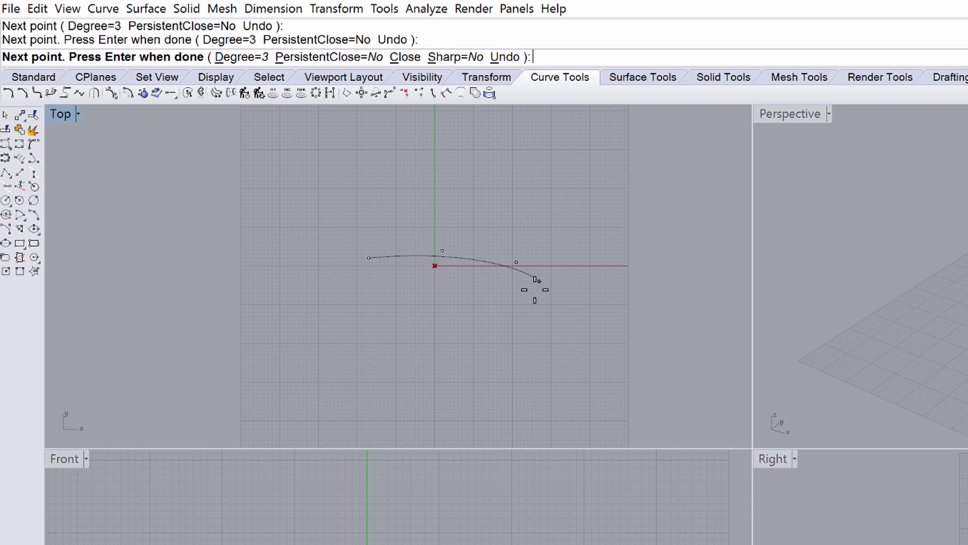
click(536, 262)
key(Return)
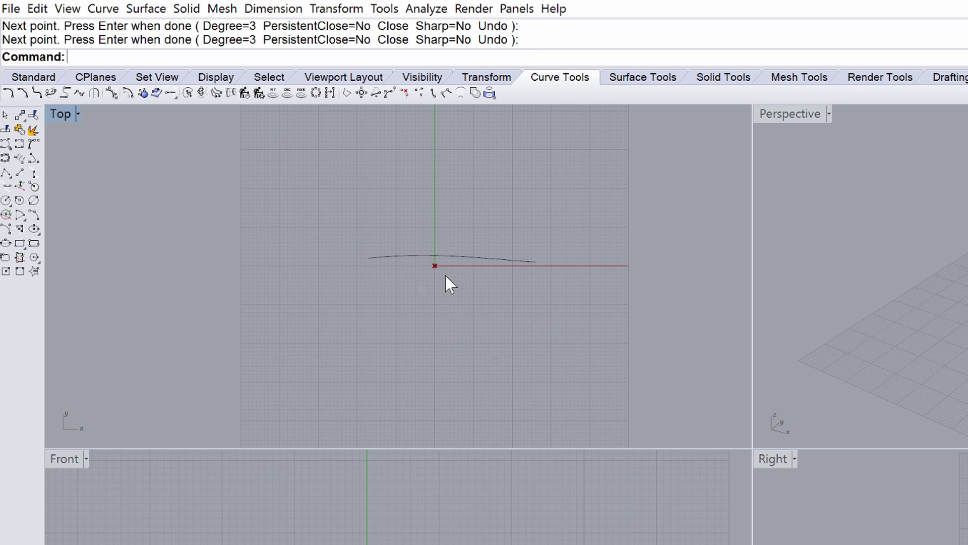
Step: Draw a second, roughly parallel arched curve just below the first
click(19, 158)
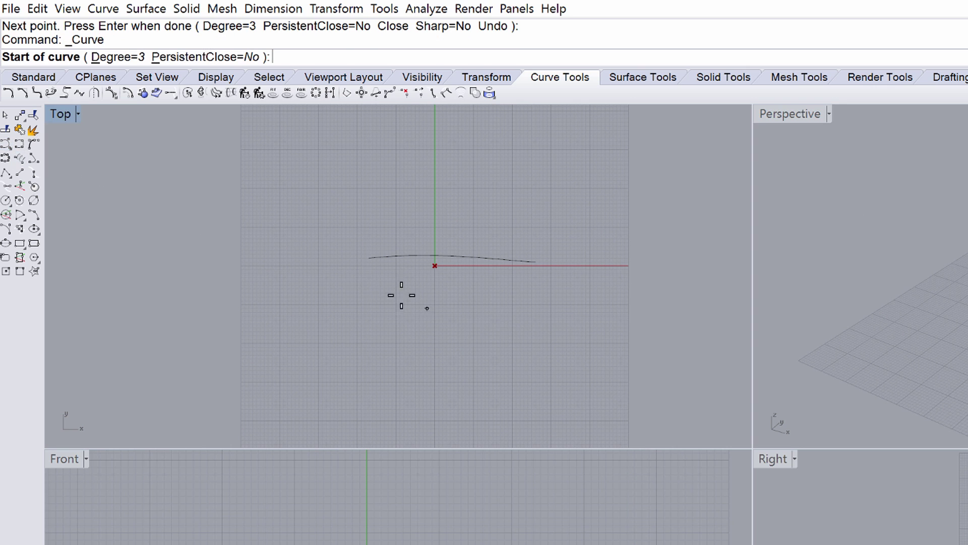
click(366, 289)
click(451, 276)
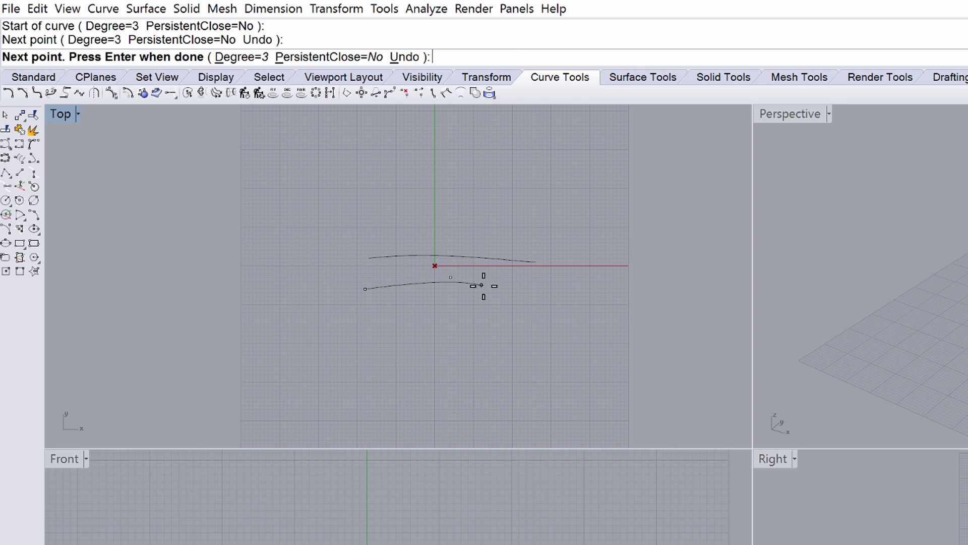
click(504, 291)
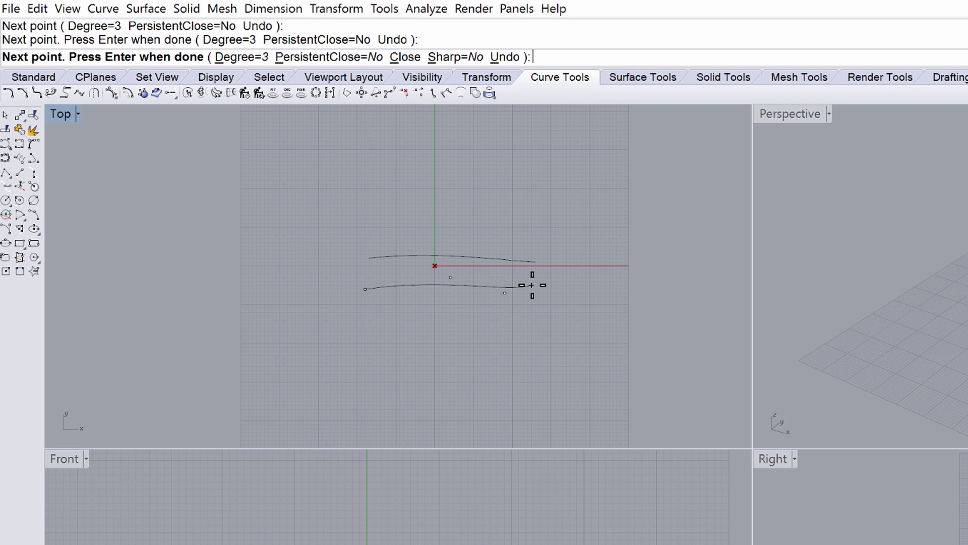
click(531, 285)
key(Return)
Step: Move the lower curve vertically from its end point so it sits high above the first
click(477, 287)
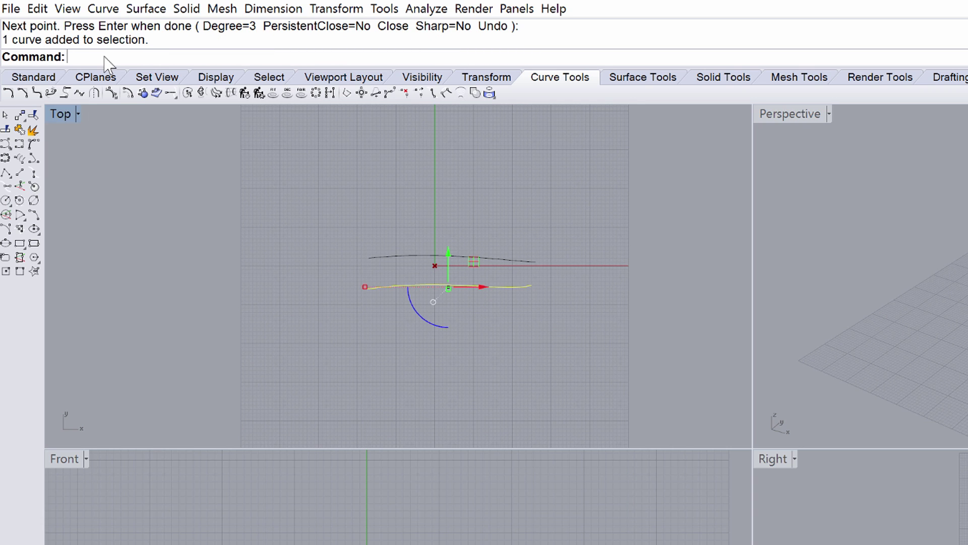
text(Move)
key(Return)
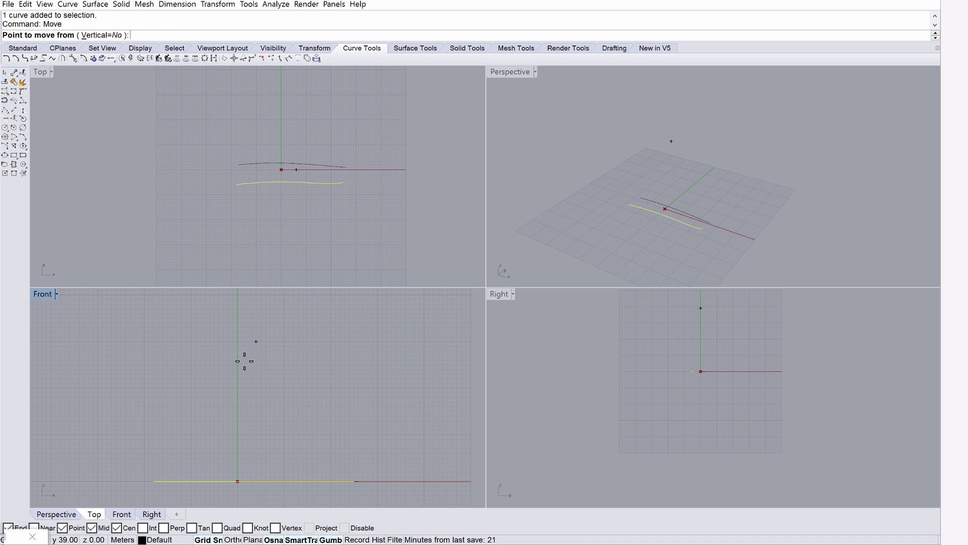
click(151, 478)
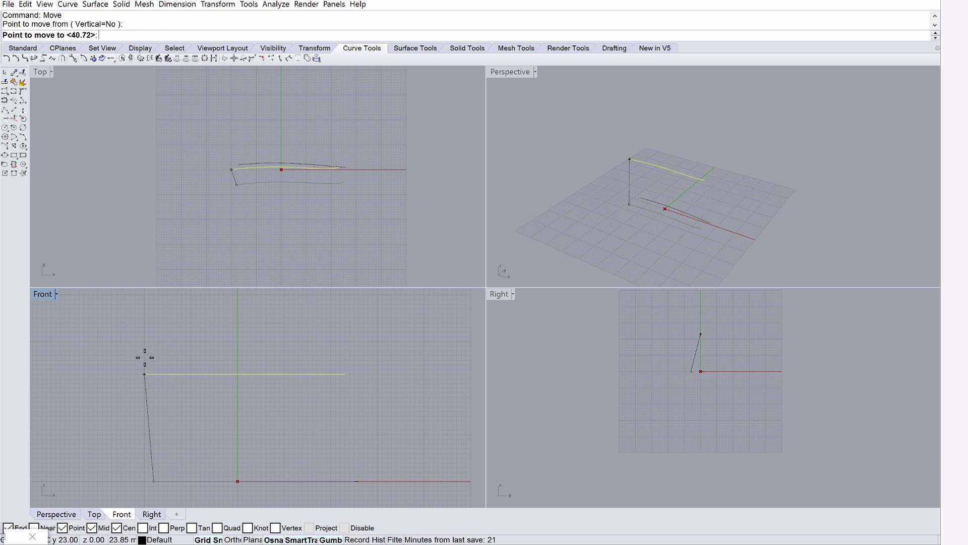
click(154, 305)
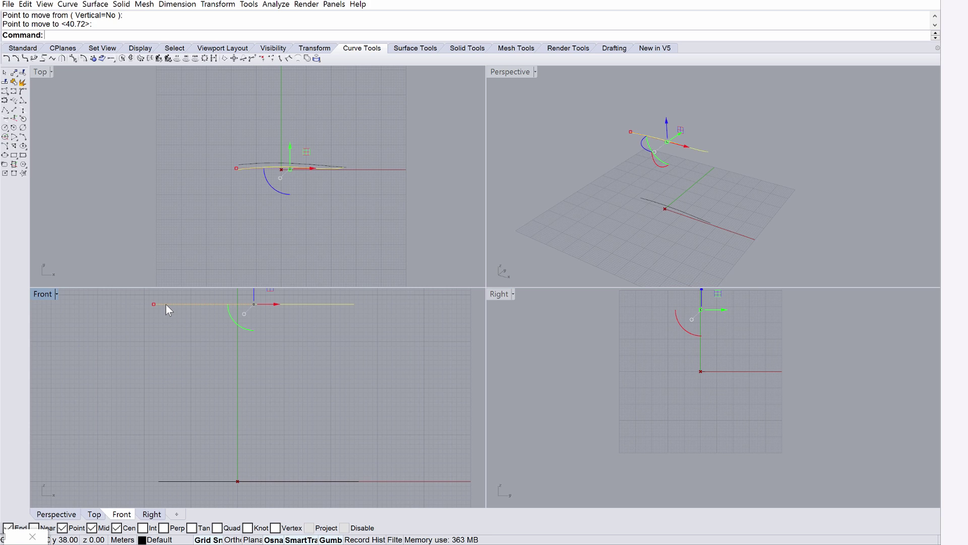
key(Escape)
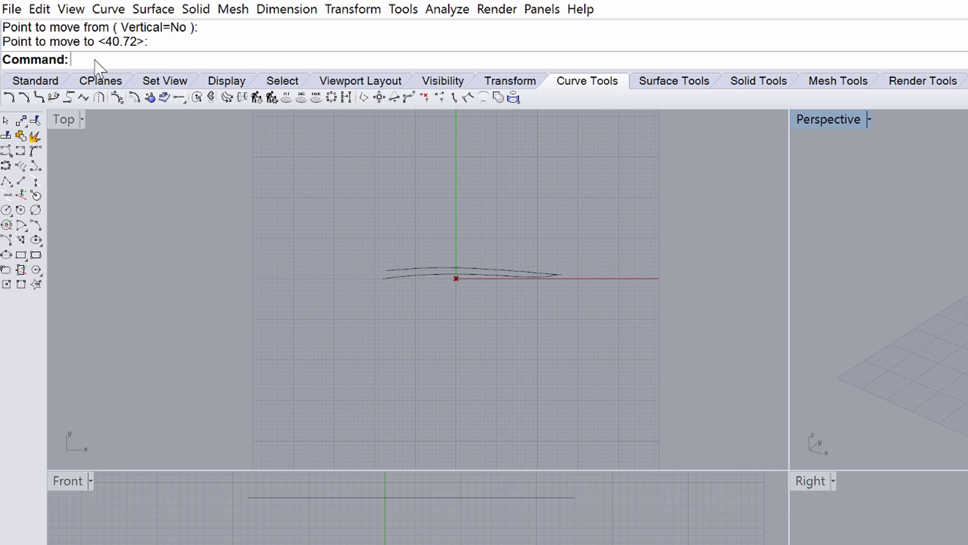
Step: Loft the lower and raised curves into a standing surface with Normal style
text(Loft)
key(Return)
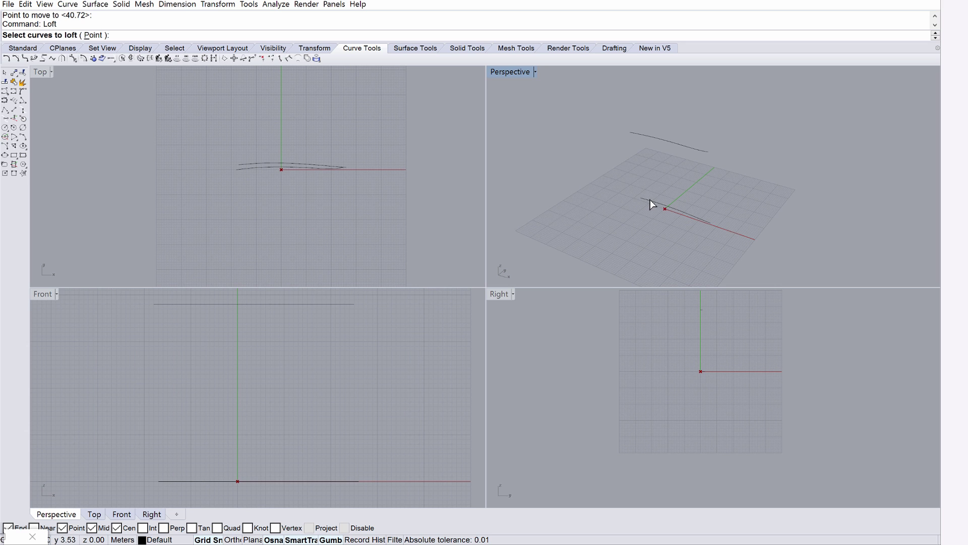
click(650, 200)
click(659, 140)
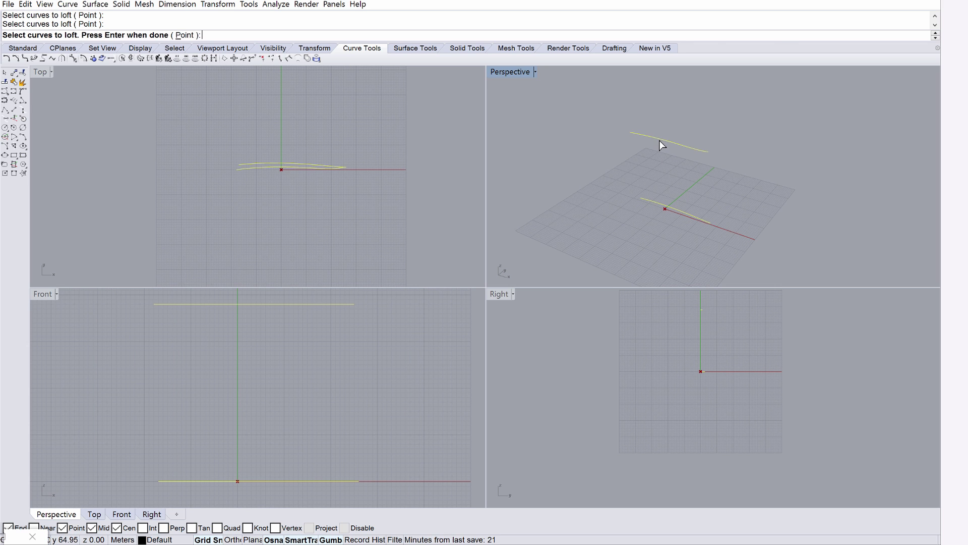
key(Return)
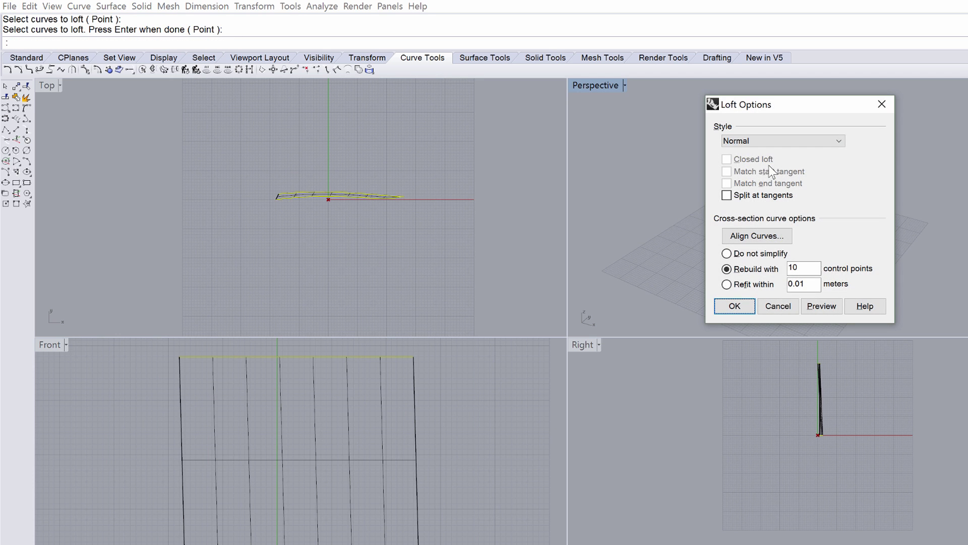
click(741, 143)
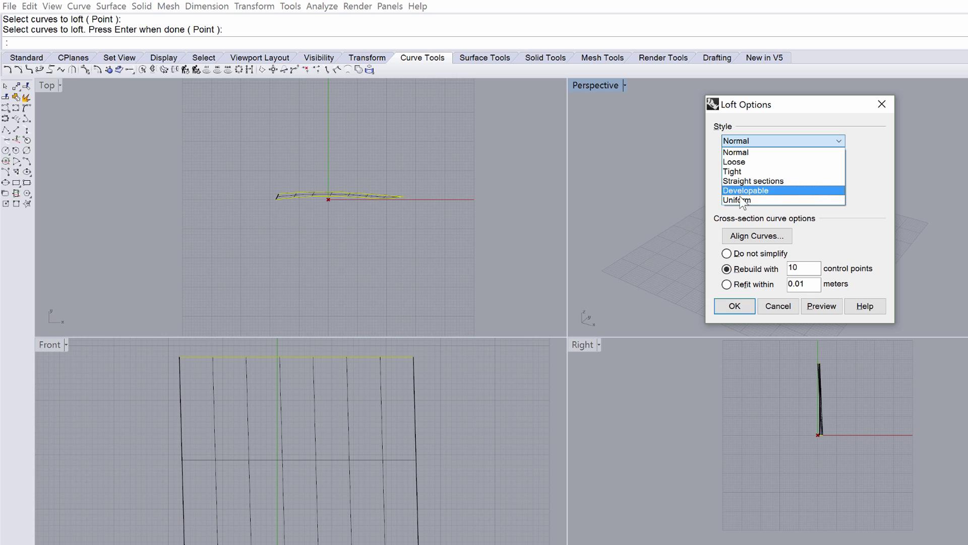
click(740, 153)
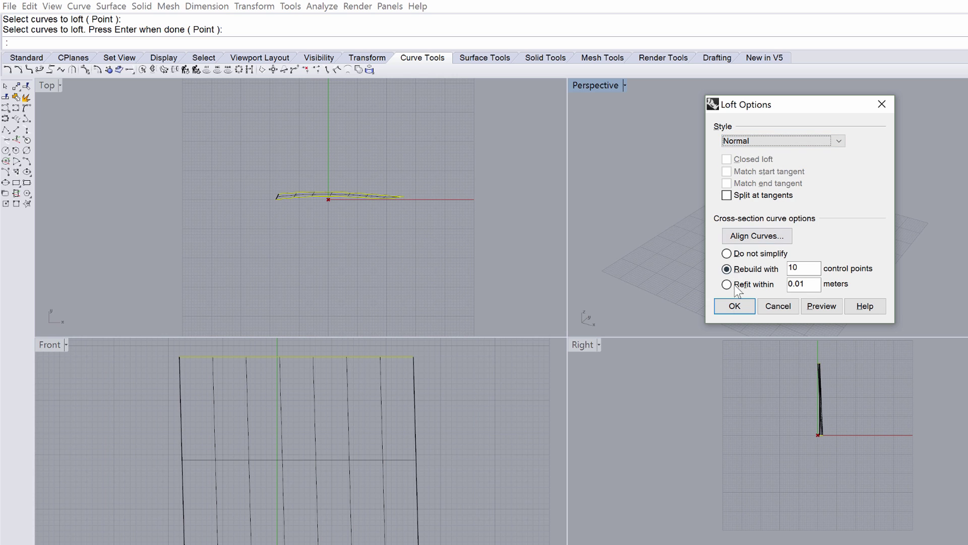
click(735, 306)
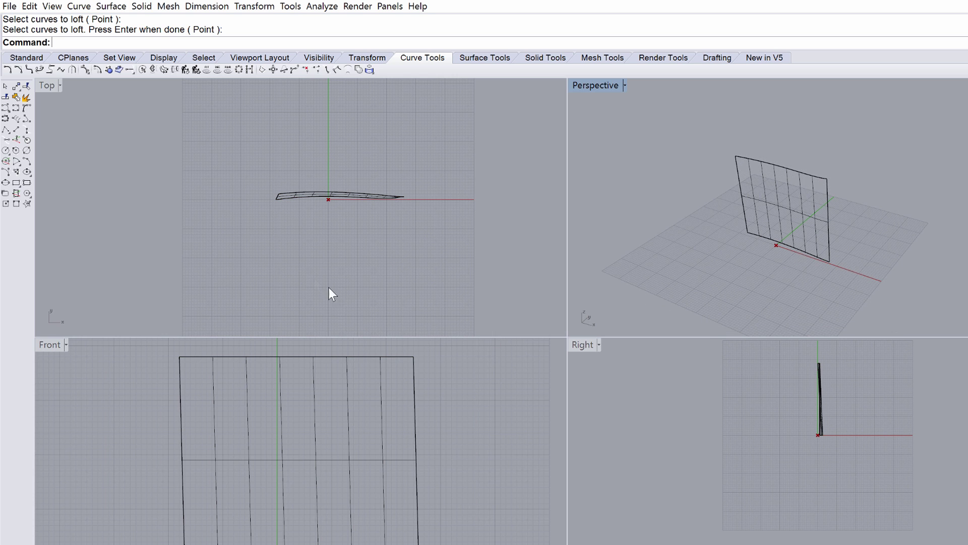
Step: Draw two new three-point curves below the surface, one crossing the other
click(5, 109)
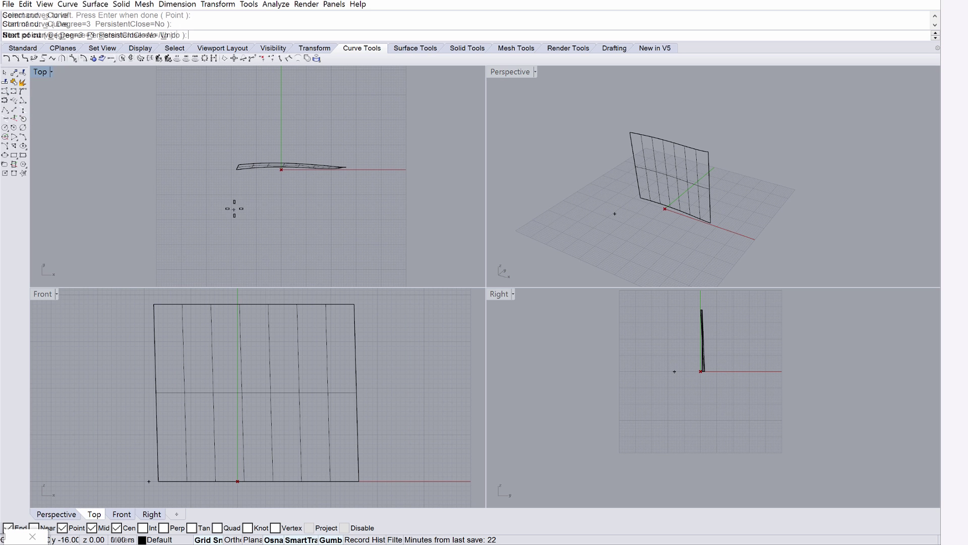
click(234, 208)
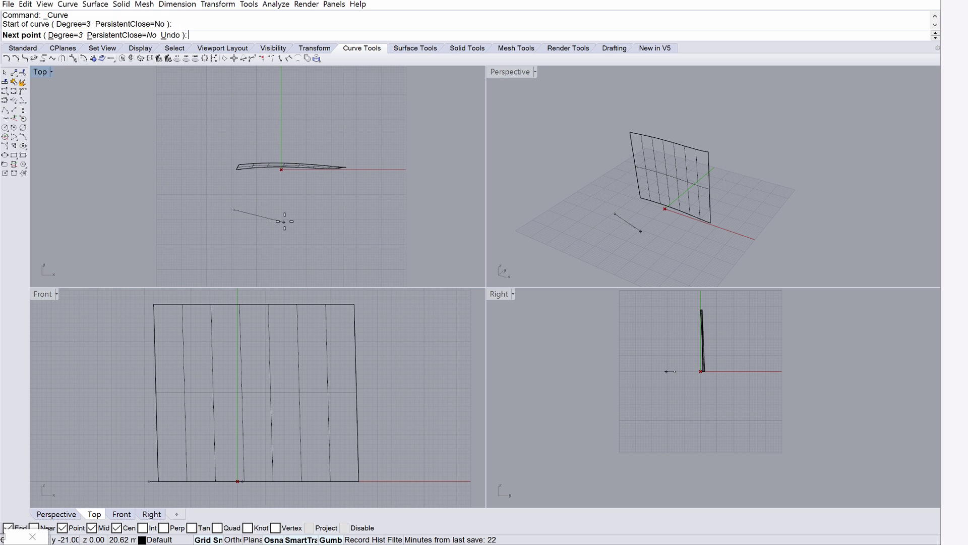
click(284, 218)
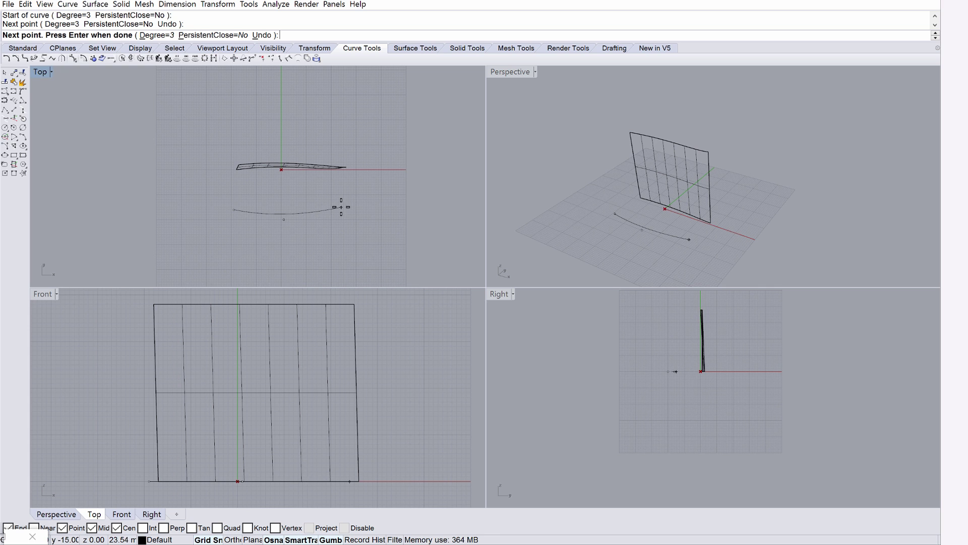
click(342, 207)
key(Return)
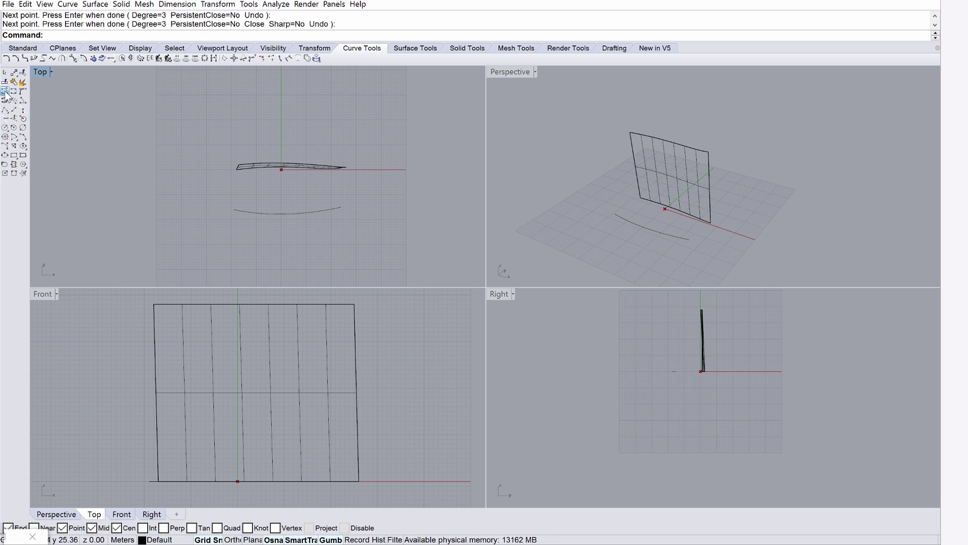
click(15, 100)
click(233, 202)
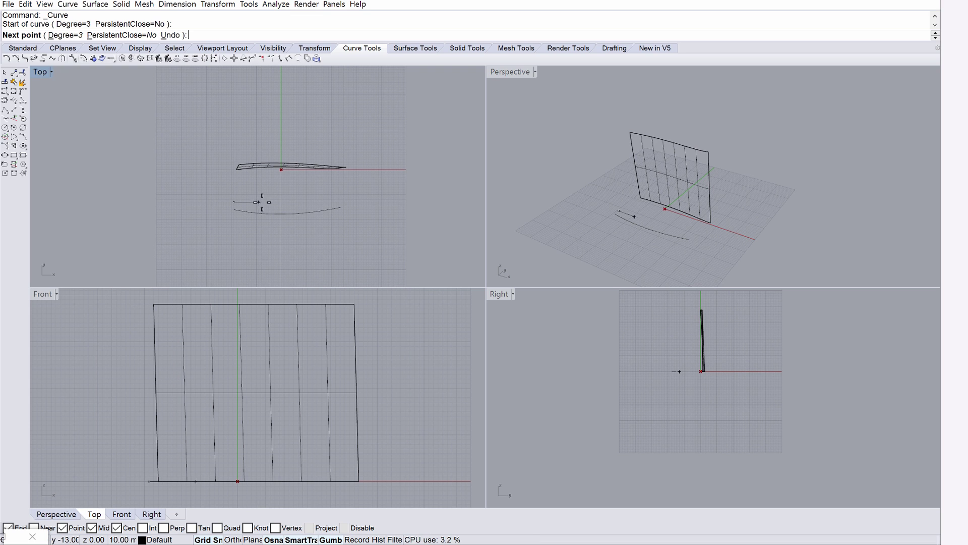
click(281, 202)
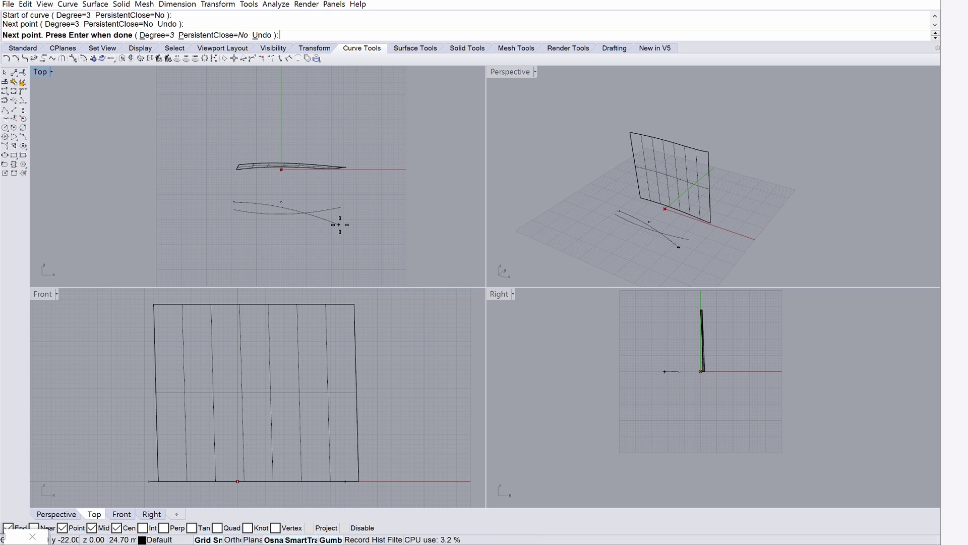
click(341, 225)
key(Return)
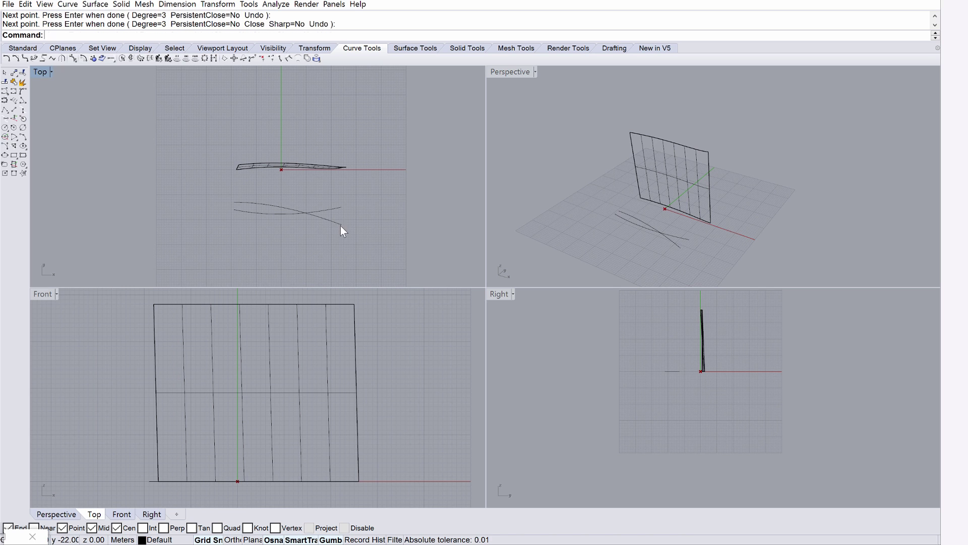
Step: Move the crossing curve straight up to the surface's top edge
click(331, 222)
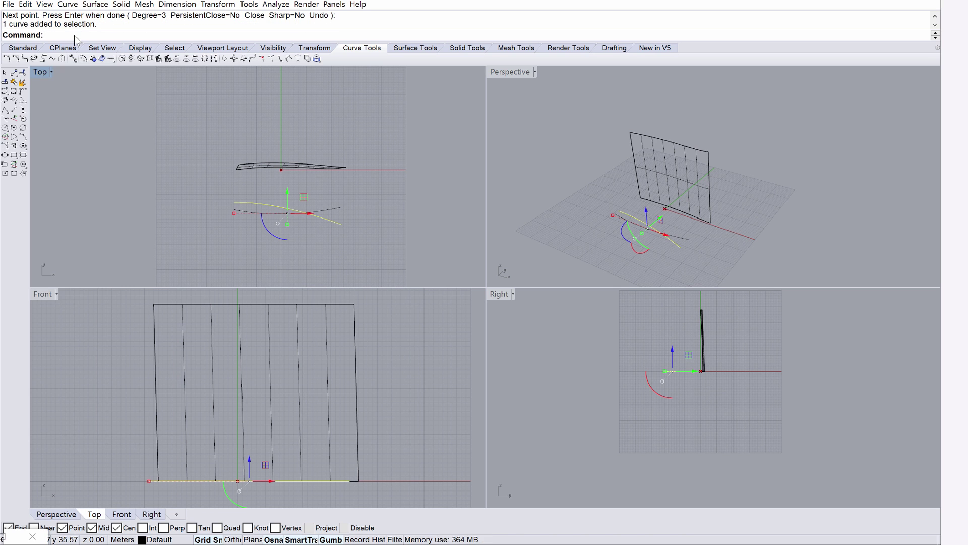
text(move)
key(Return)
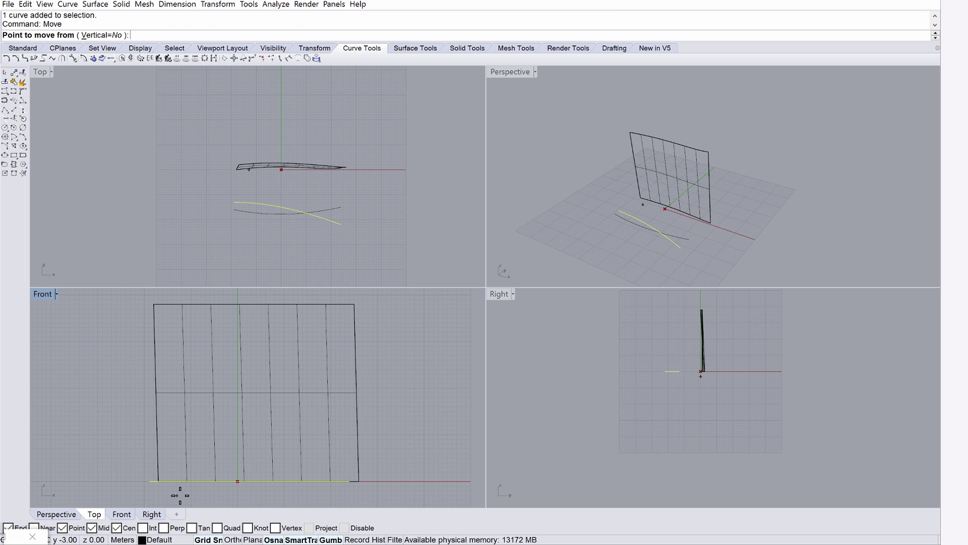
click(147, 477)
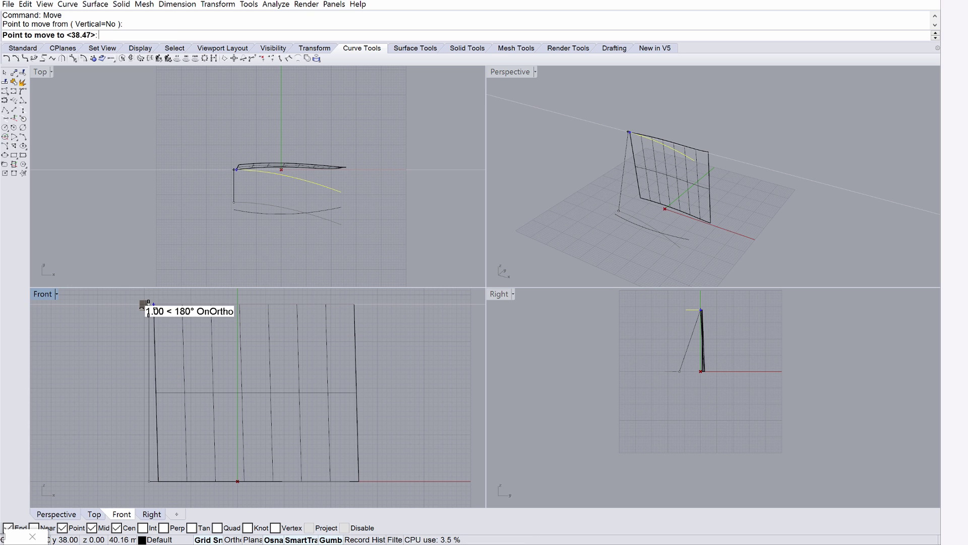
click(149, 304)
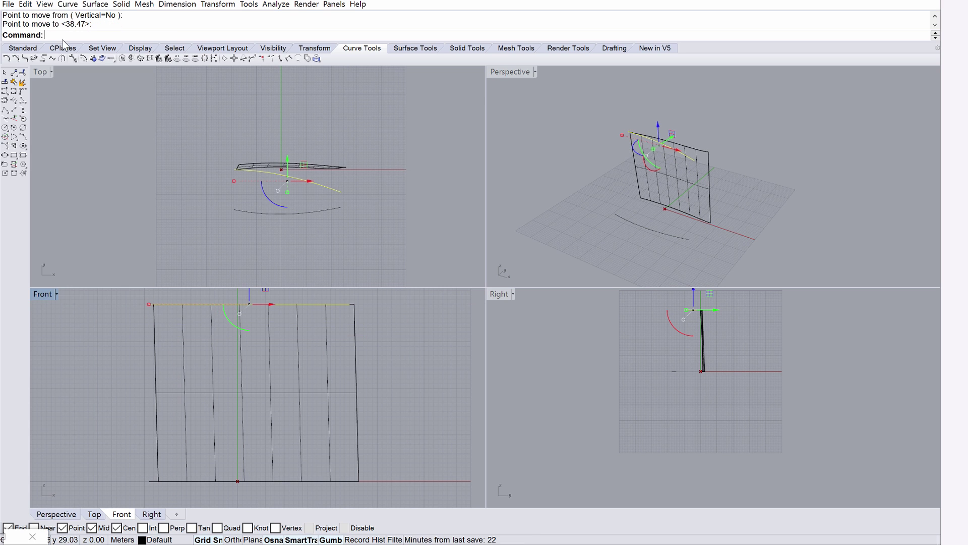
text(Loft)
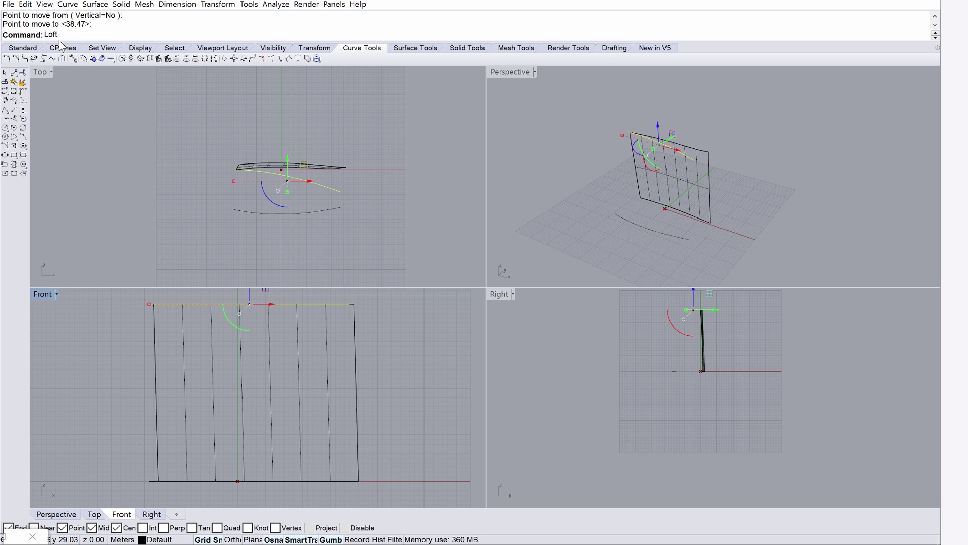
Step: Loft a second surface between the two newer curves
click(59, 43)
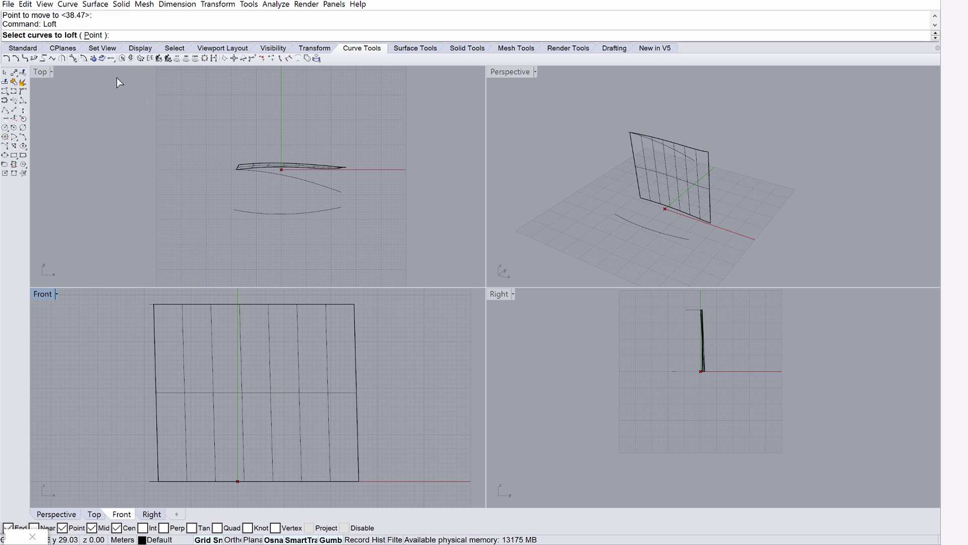
click(665, 234)
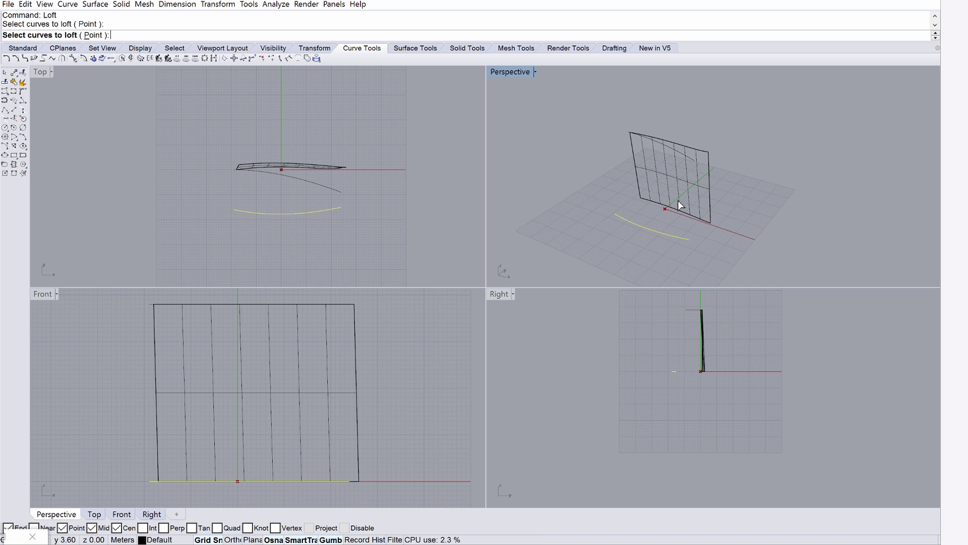
click(691, 158)
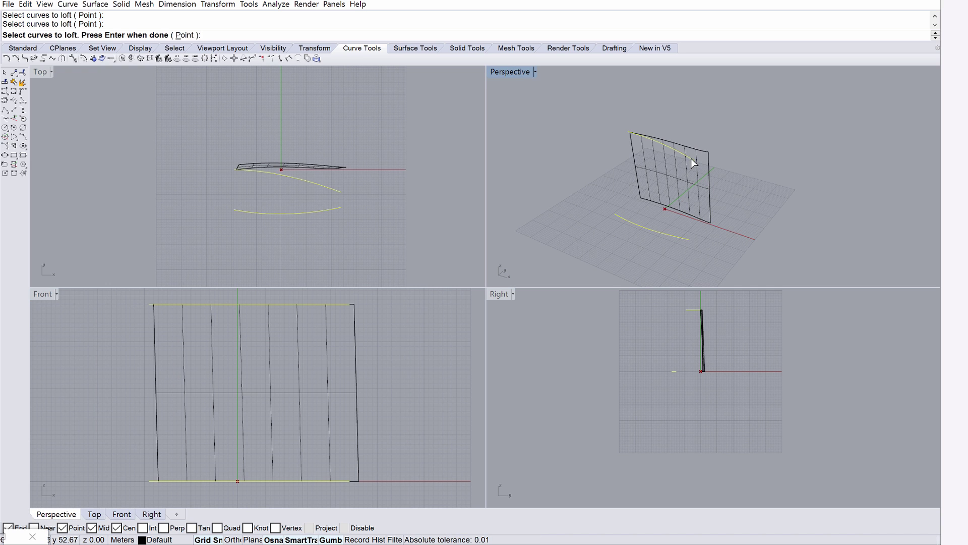
key(Return)
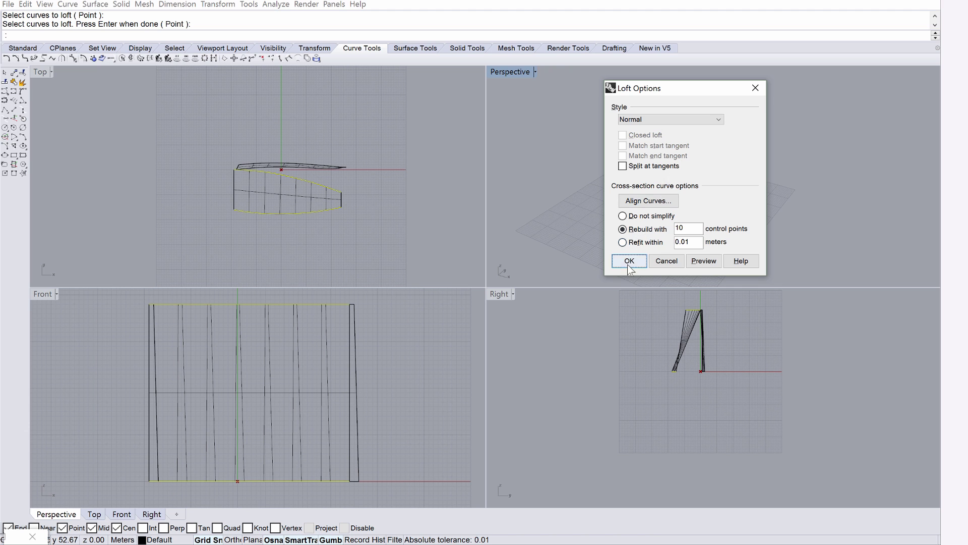
click(629, 261)
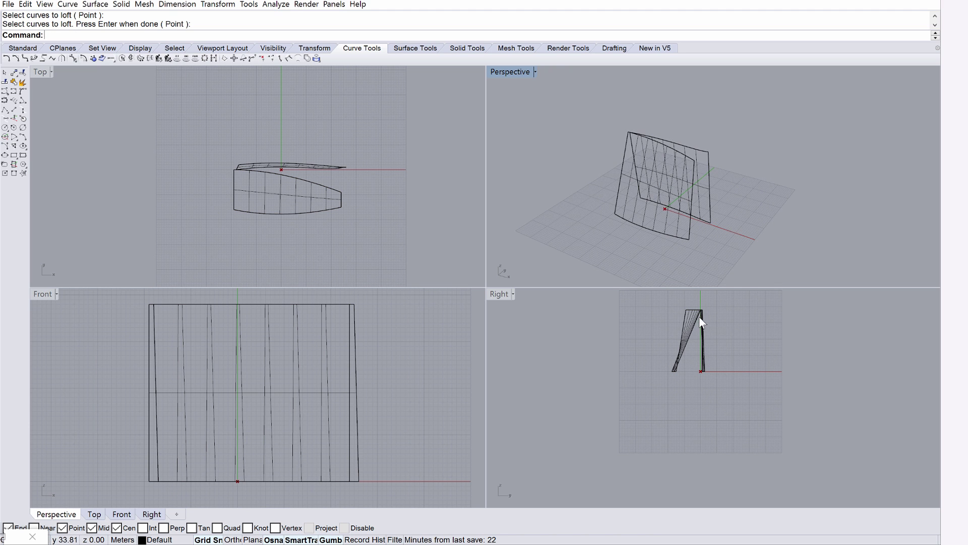
Step: Shift the new surface left in the Right view so the two surfaces cross
double_click(500, 294)
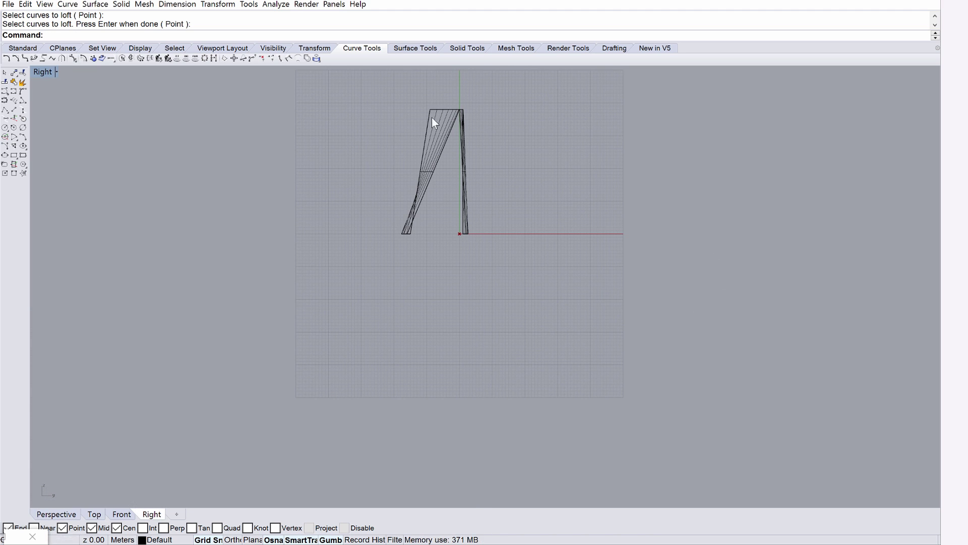
scroll(426, 106, up, 2)
click(436, 152)
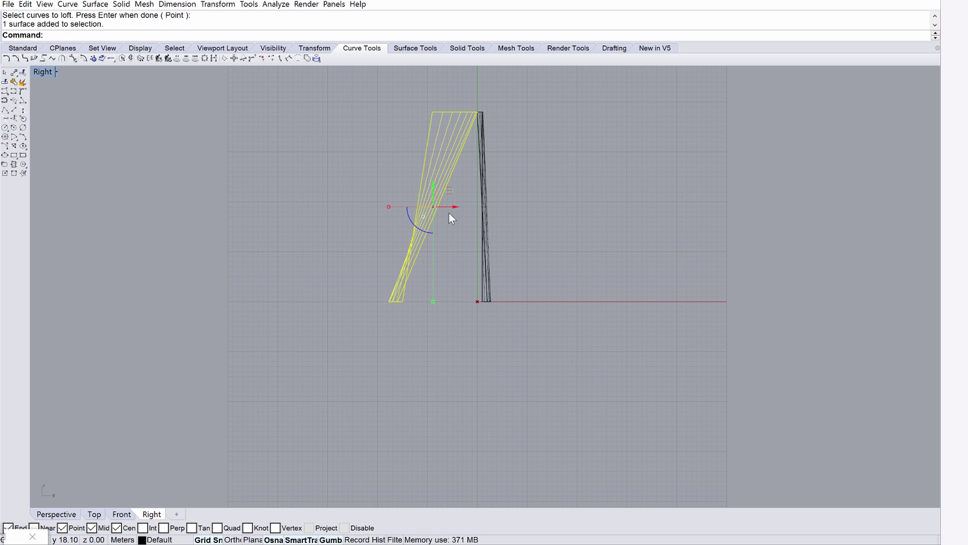
drag(456, 207, 395, 208)
click(423, 307)
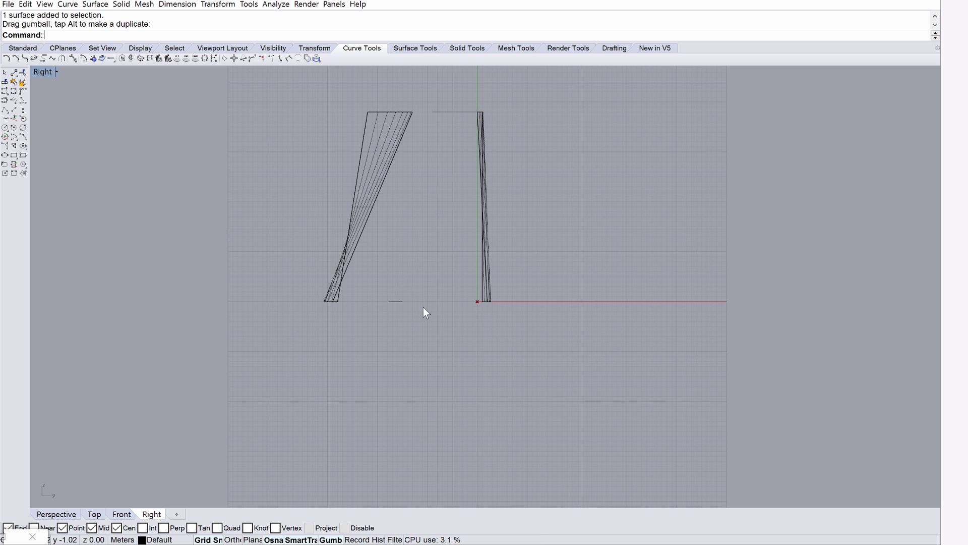
double_click(37, 73)
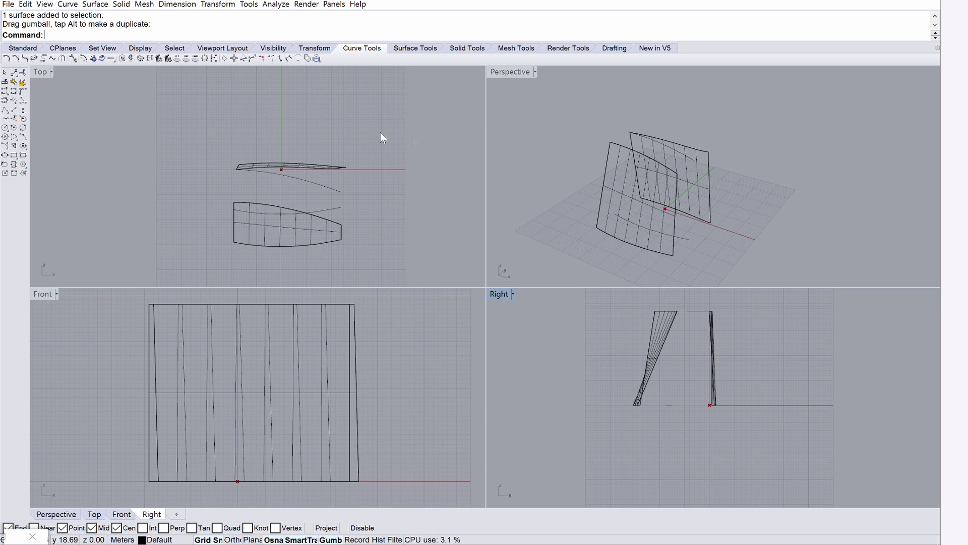
click(514, 72)
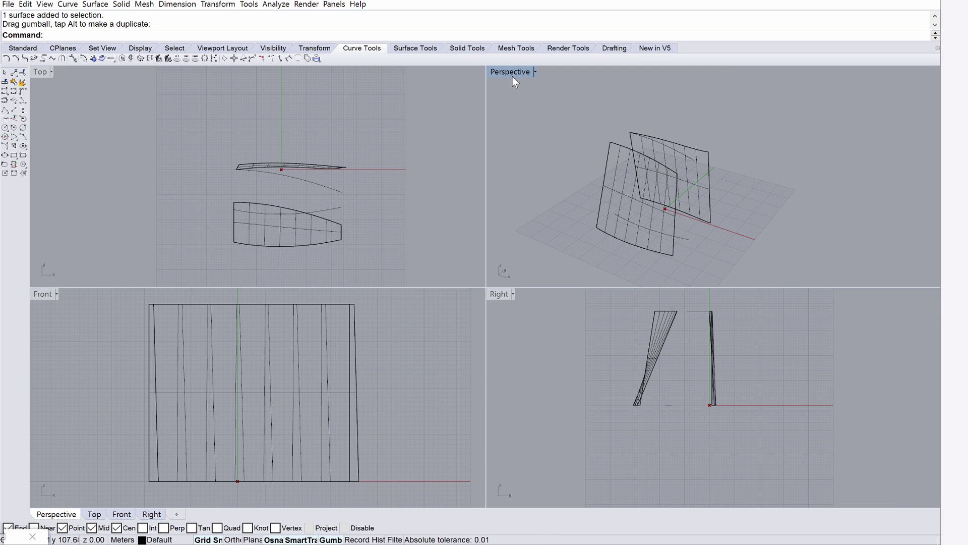
double_click(512, 73)
scroll(383, 293, down, 3)
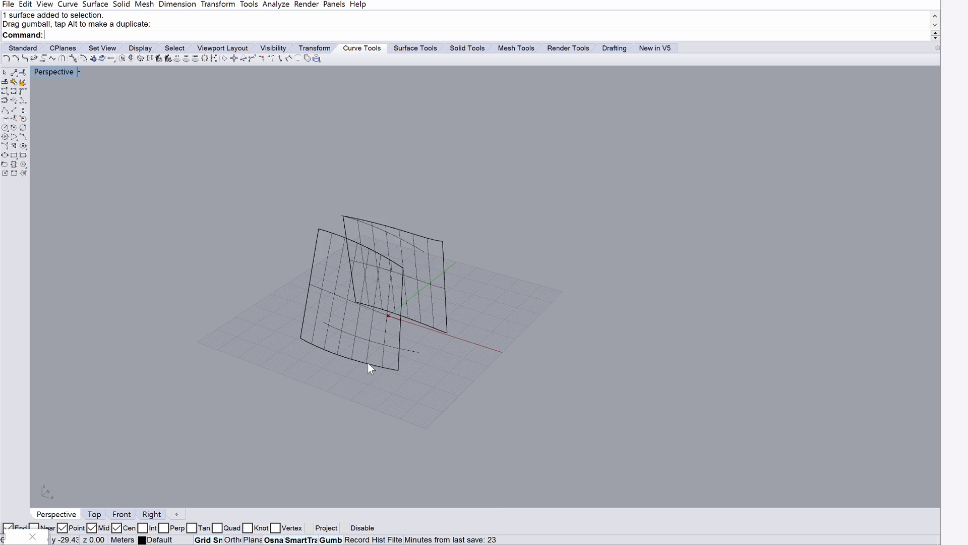
right_drag(513, 298, 525, 281)
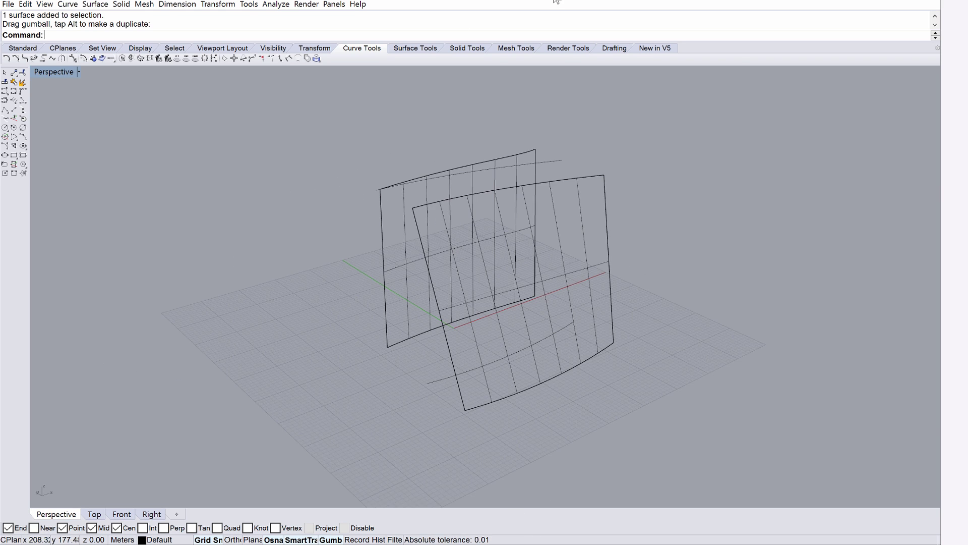
Step: Launch Grasshopper and place its window on the right half beside Rhino
double_click(556, 1)
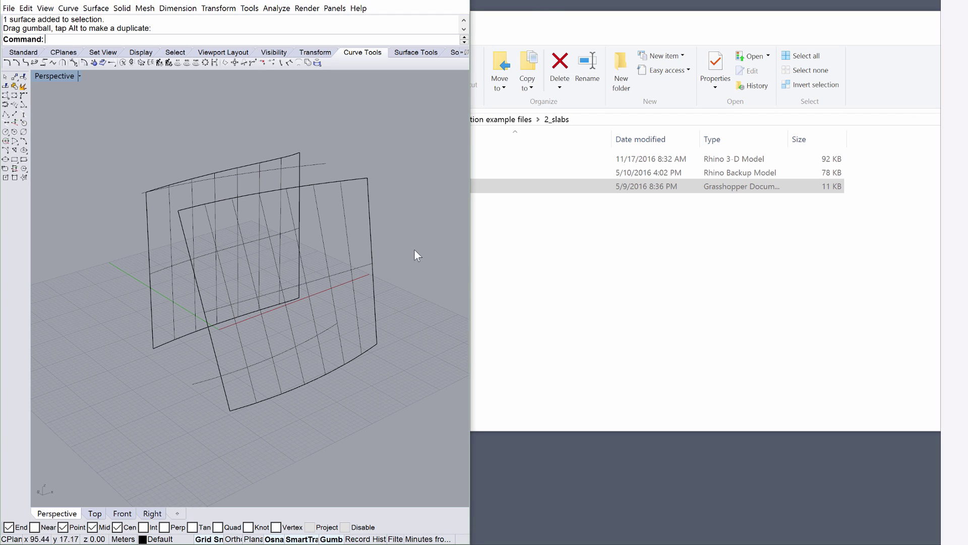
mouse_move(415, 253)
right_down()
mouse_move(385, 262)
mouse_move(339, 253)
mouse_move(408, 249)
right_up()
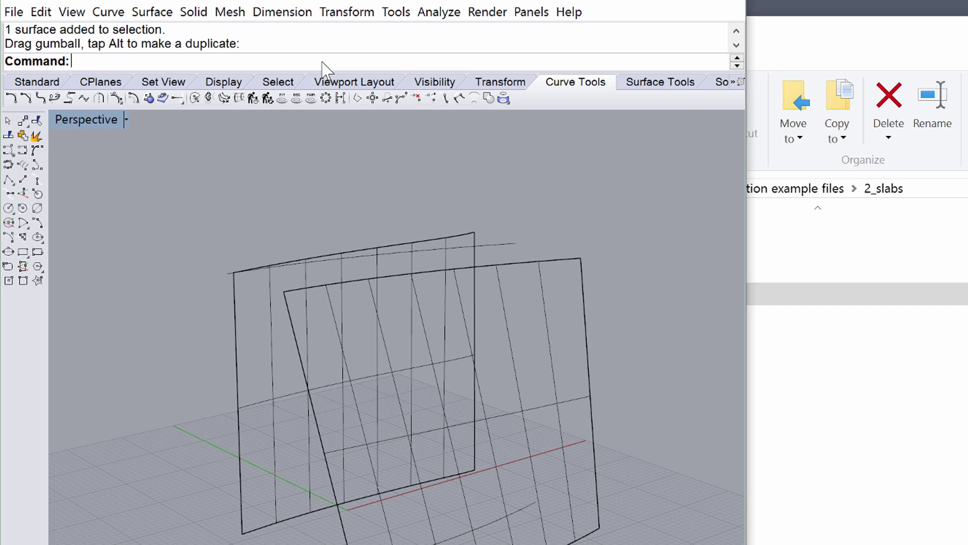
text(Grasshopper)
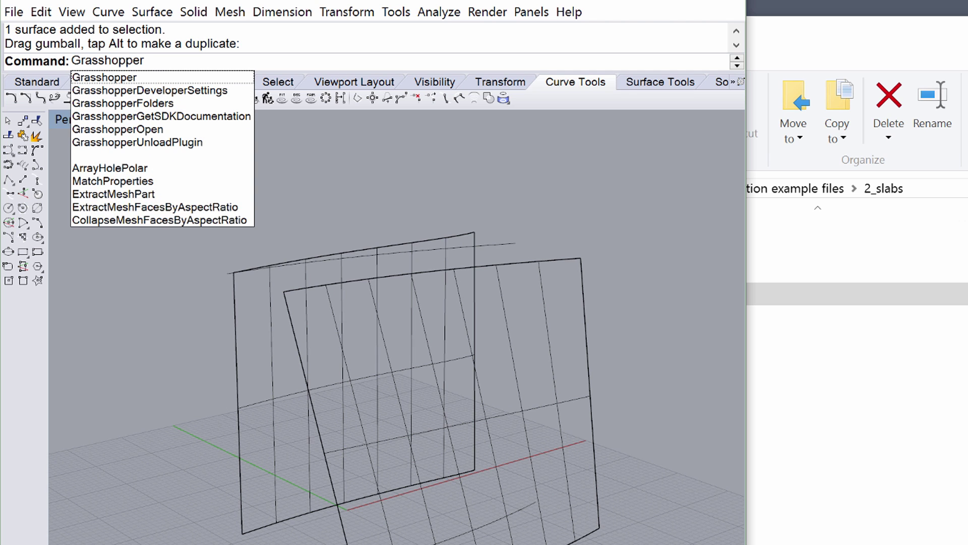
key(Return)
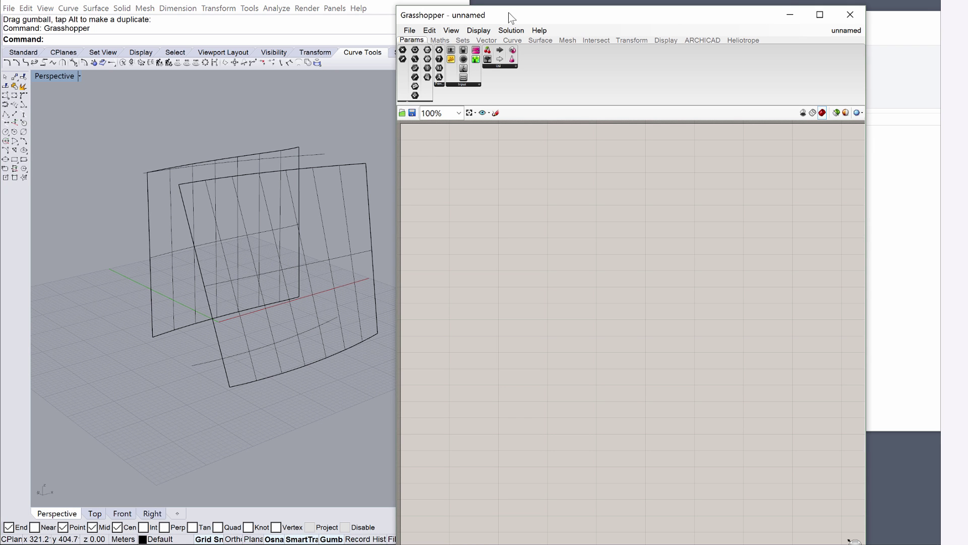
double_click(511, 18)
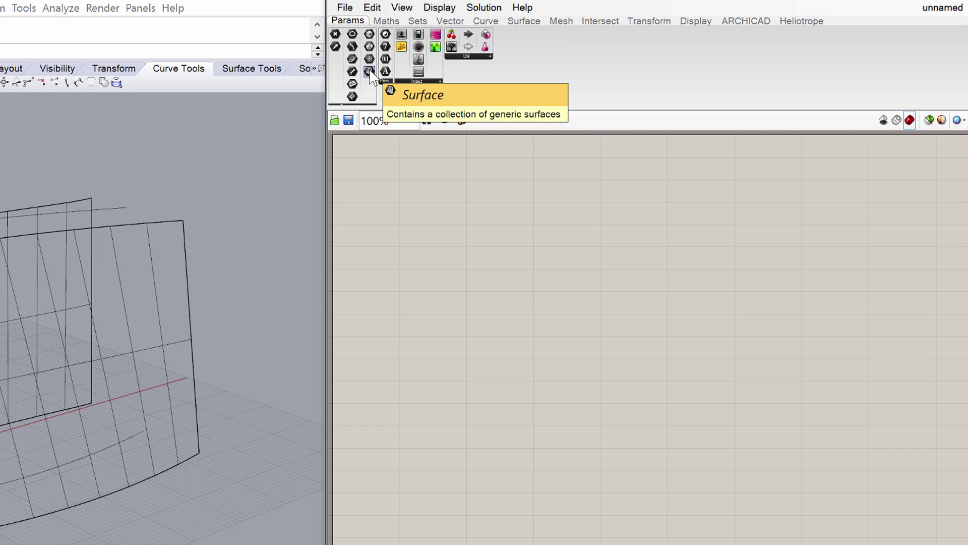
Step: Place two Surface parameters from Params > Geometry, one above the other
drag(370, 72, 451, 243)
scroll(434, 222, up, 4)
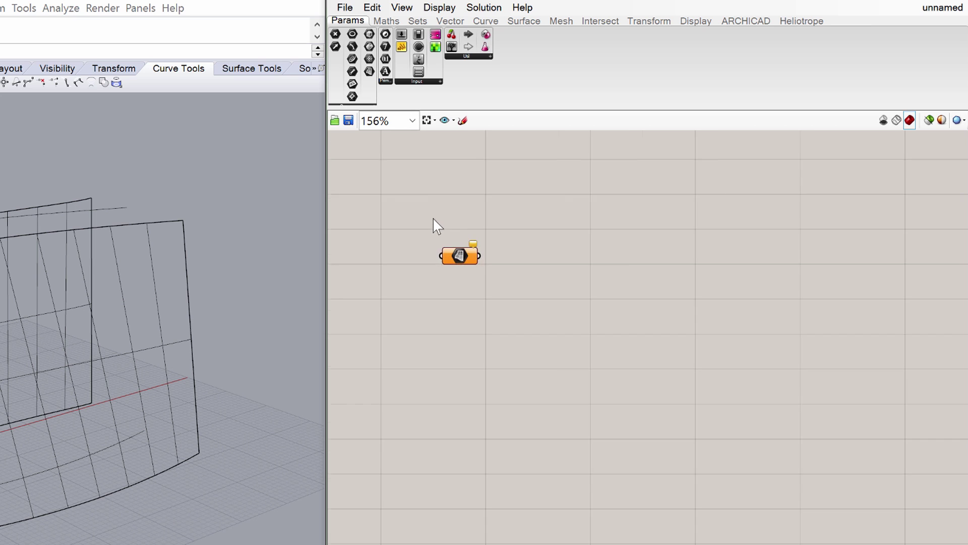
scroll(443, 243, up, 1)
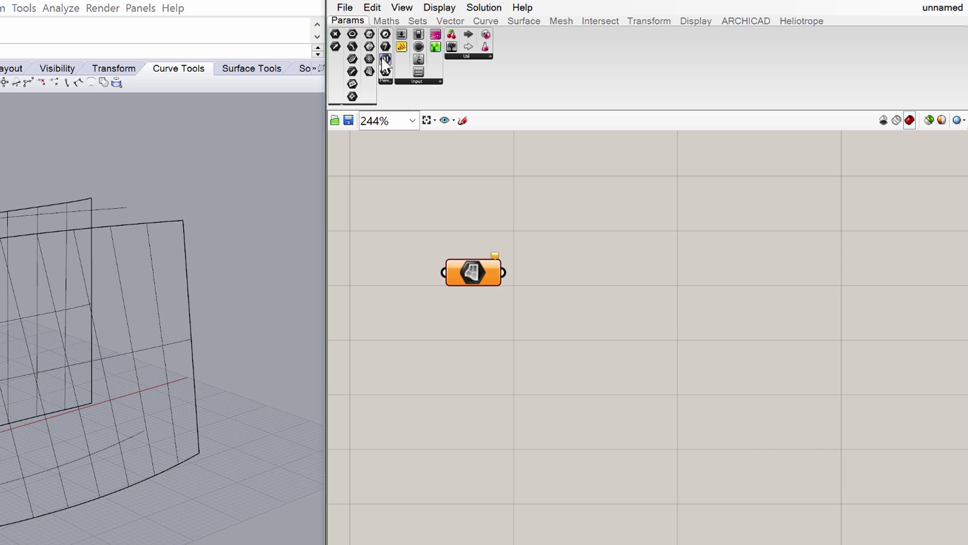
drag(386, 59, 498, 454)
drag(474, 422, 481, 424)
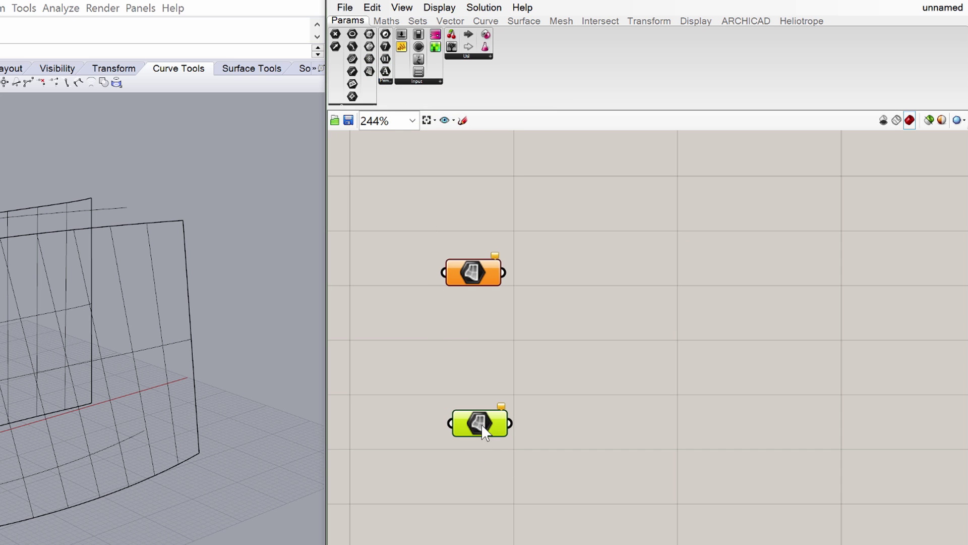
click(469, 272)
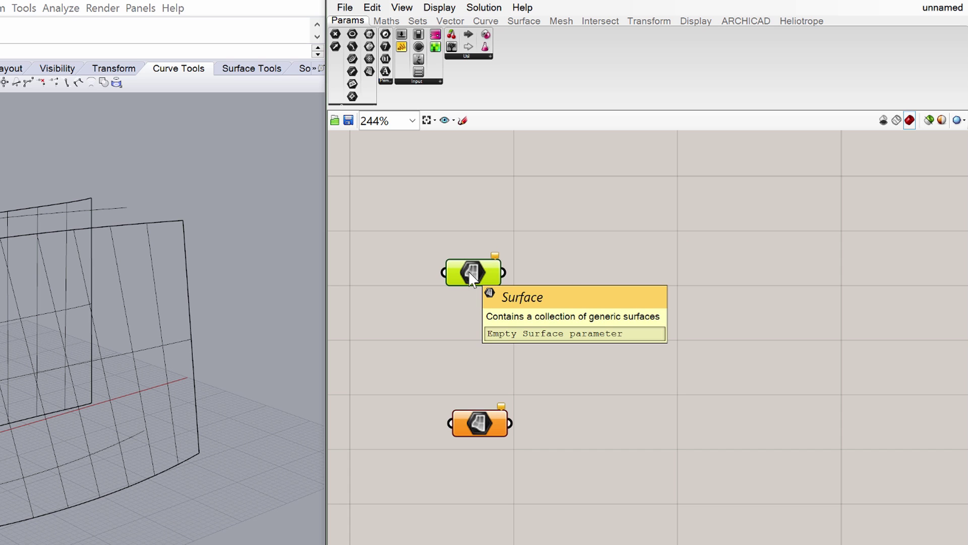
Step: Set the upper Surface parameter to reference the upright back surface
right_click(469, 272)
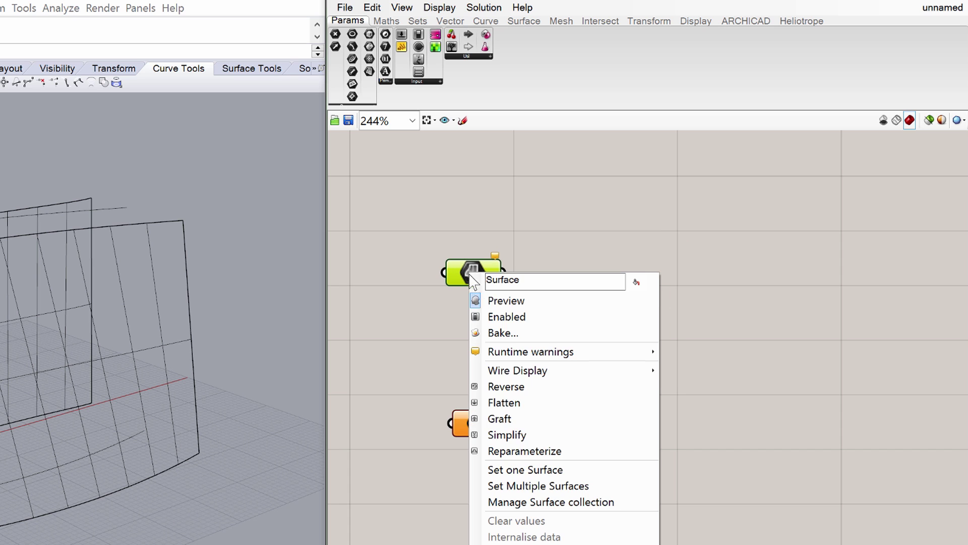
click(524, 470)
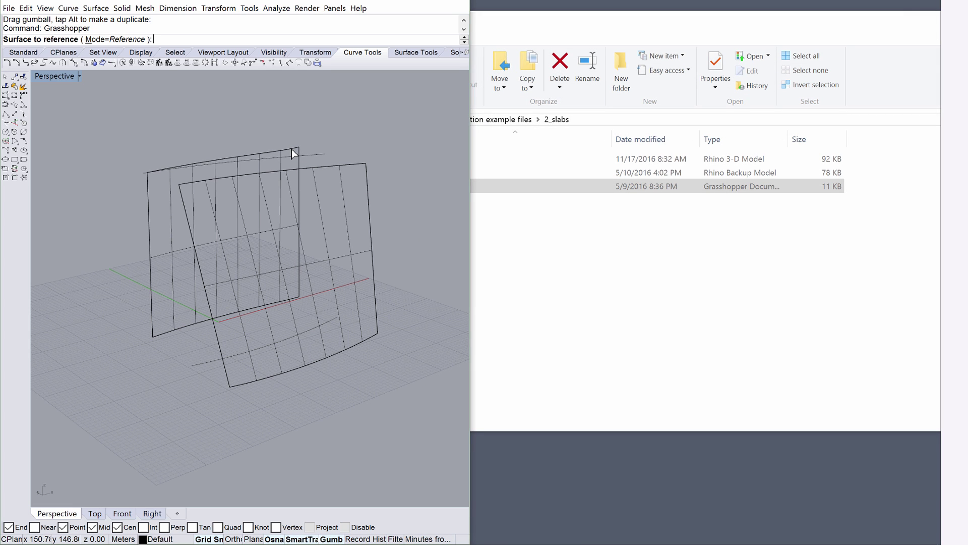
click(293, 153)
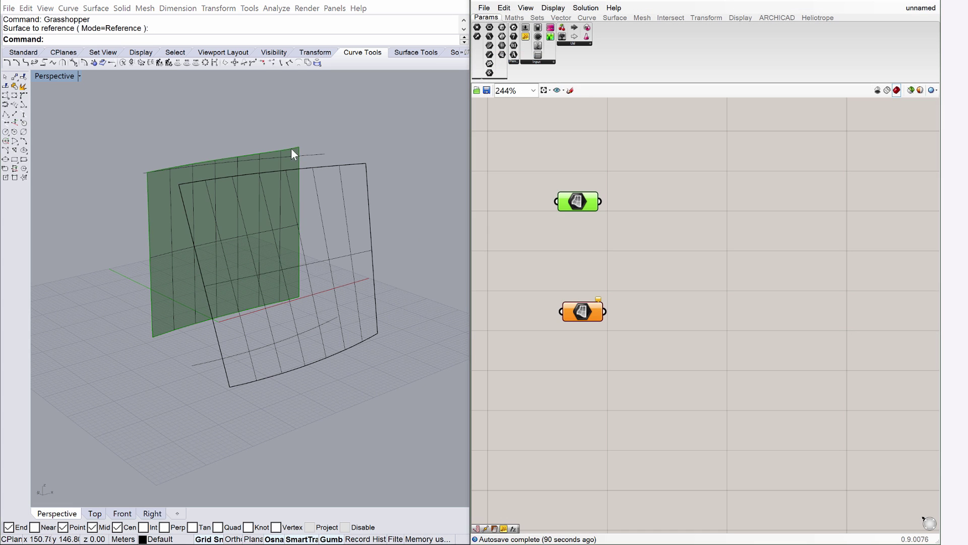
Step: Set the lower Surface parameter to reference the curved front surface
click(584, 319)
right_click(581, 312)
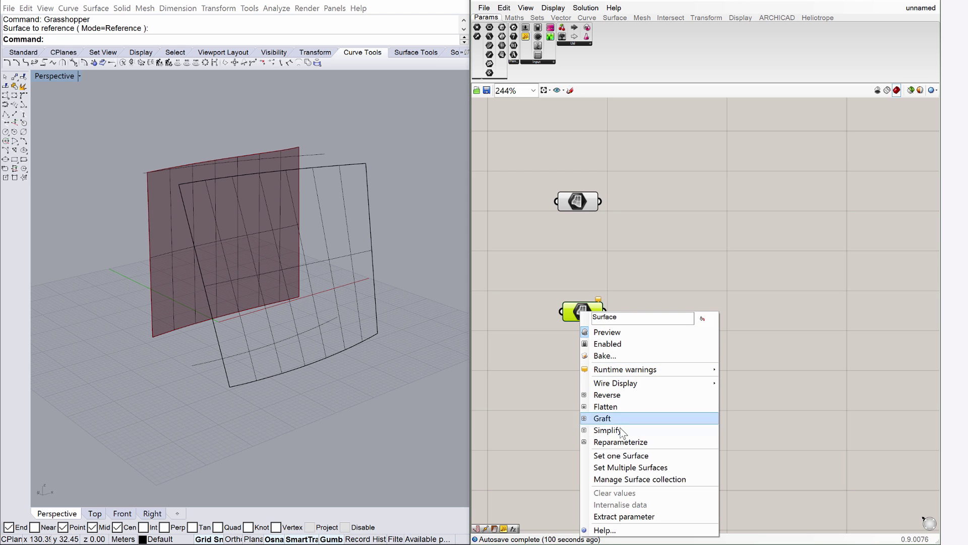
click(621, 455)
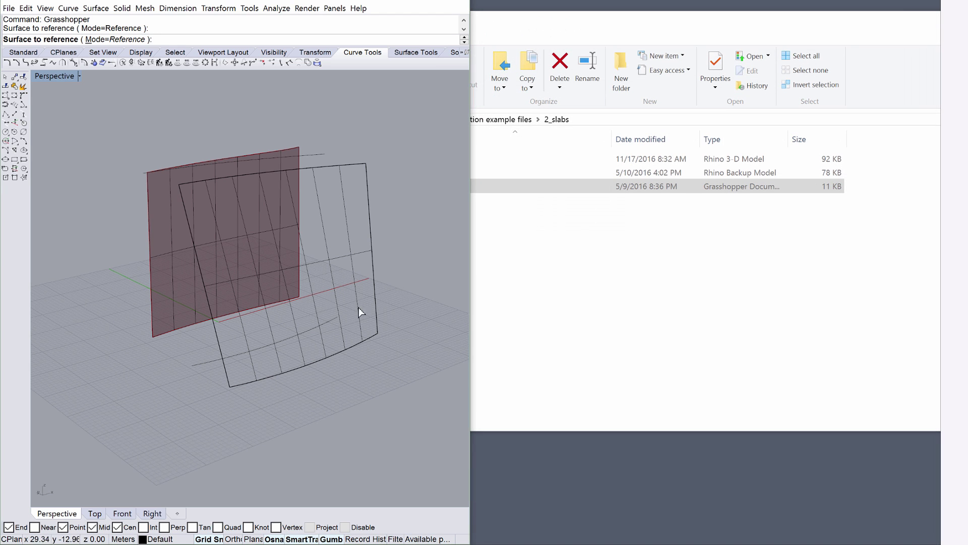
click(375, 299)
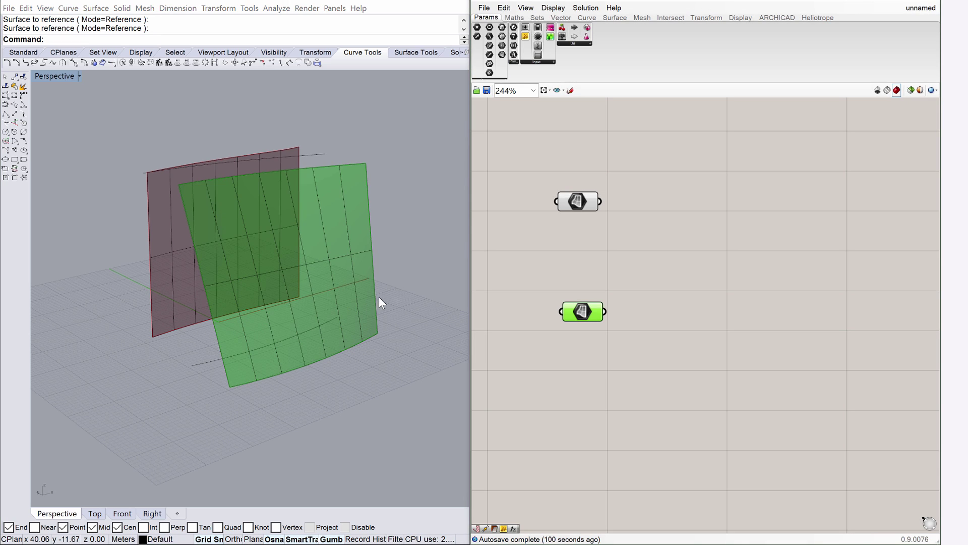
click(614, 264)
scroll(613, 264, down, 1)
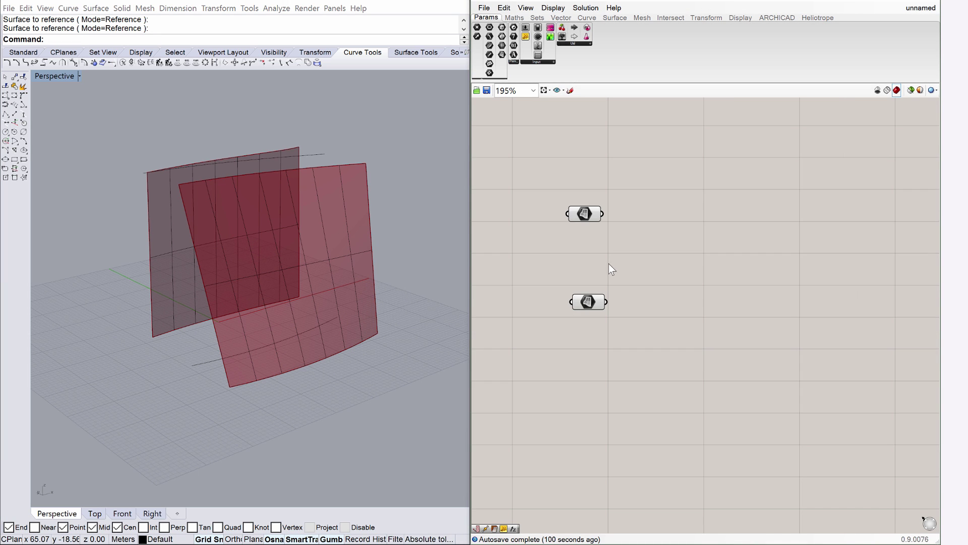
scroll(670, 244, up, 1)
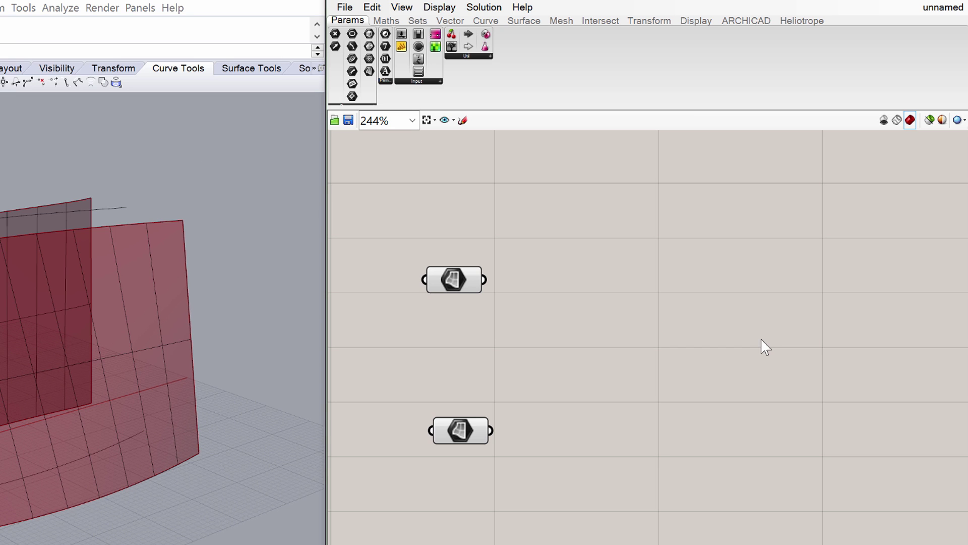
Step: Add a Contour component and wire the upper surface into its Shape input
double_click(610, 297)
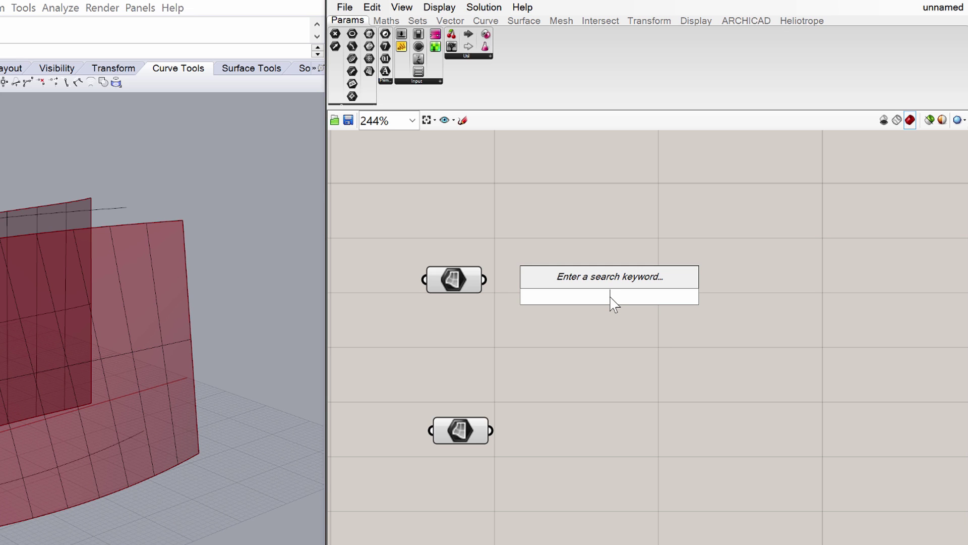
text(contour)
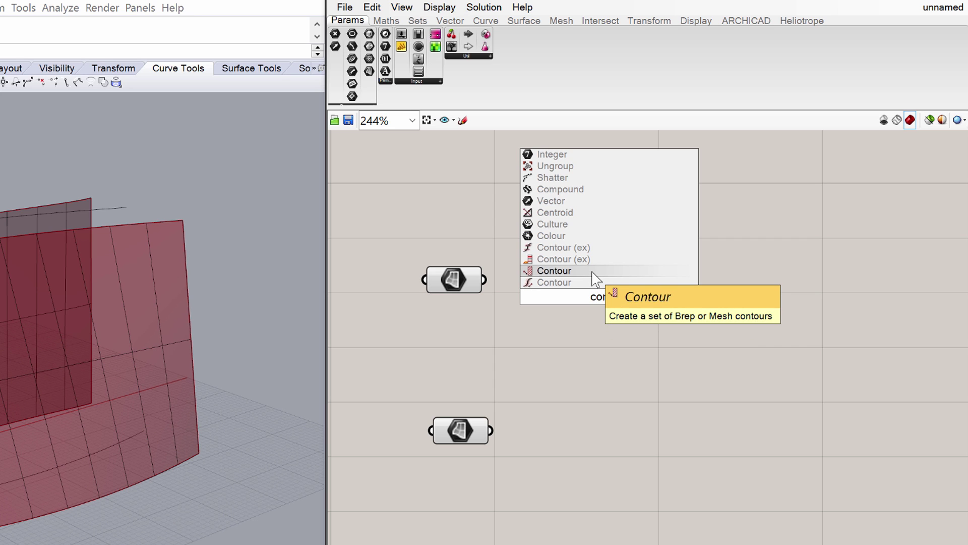
click(595, 275)
drag(616, 298, 731, 286)
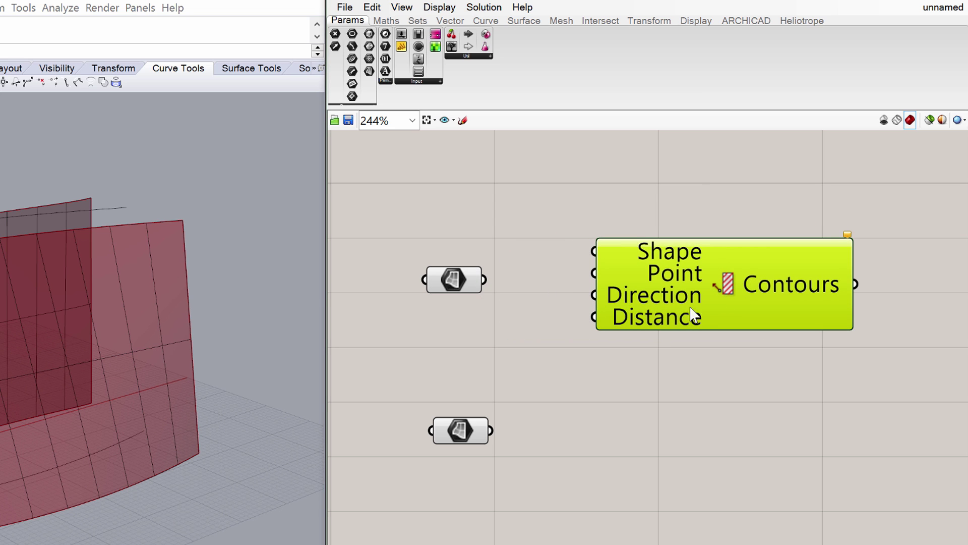
drag(486, 280, 591, 246)
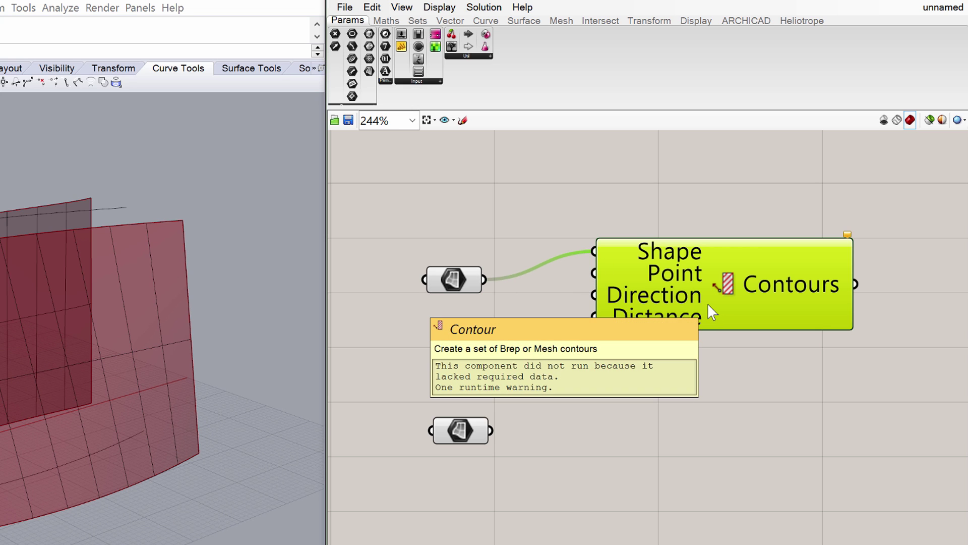
Step: Duplicate the Contour below and wire the lower surface into its Shape input
key(ctrl+c)
key(ctrl+v)
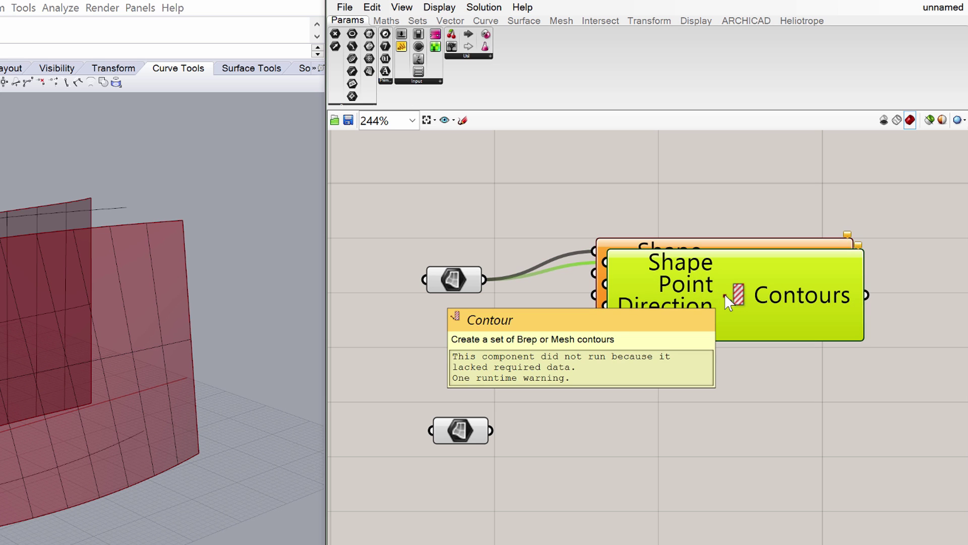
drag(724, 293, 722, 466)
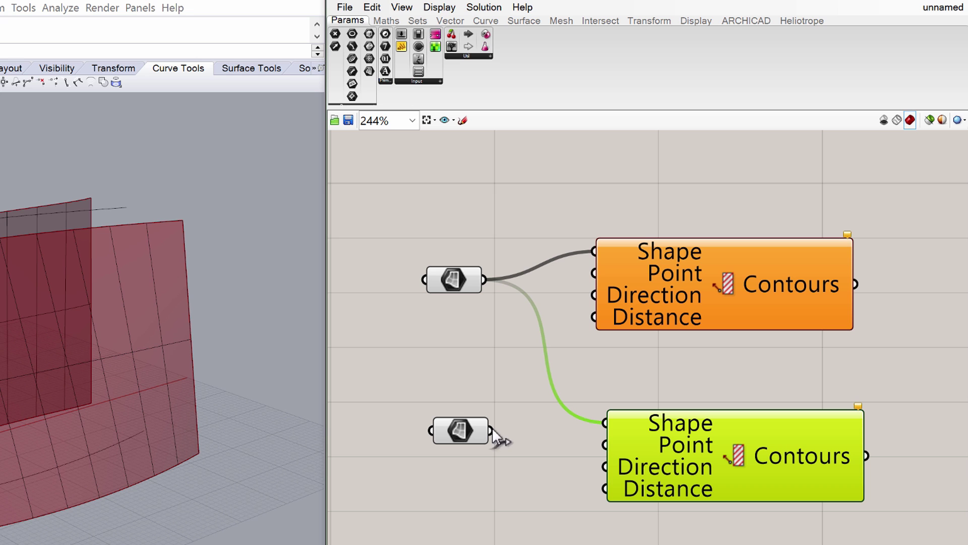
drag(492, 427, 605, 422)
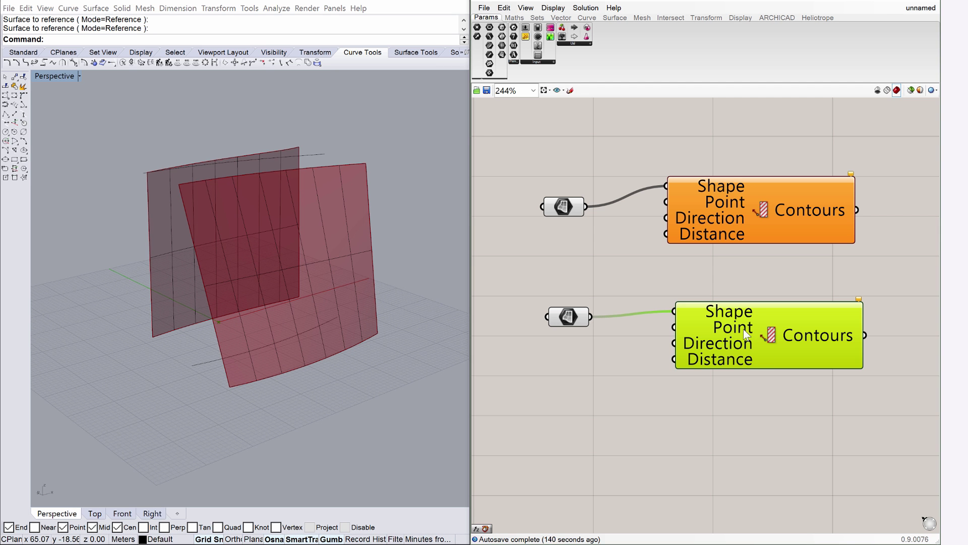
Step: Add a Unit Z vector and wire it into the Direction inputs of both Contour components
scroll(732, 396, down, 2)
scroll(834, 409, down, 1)
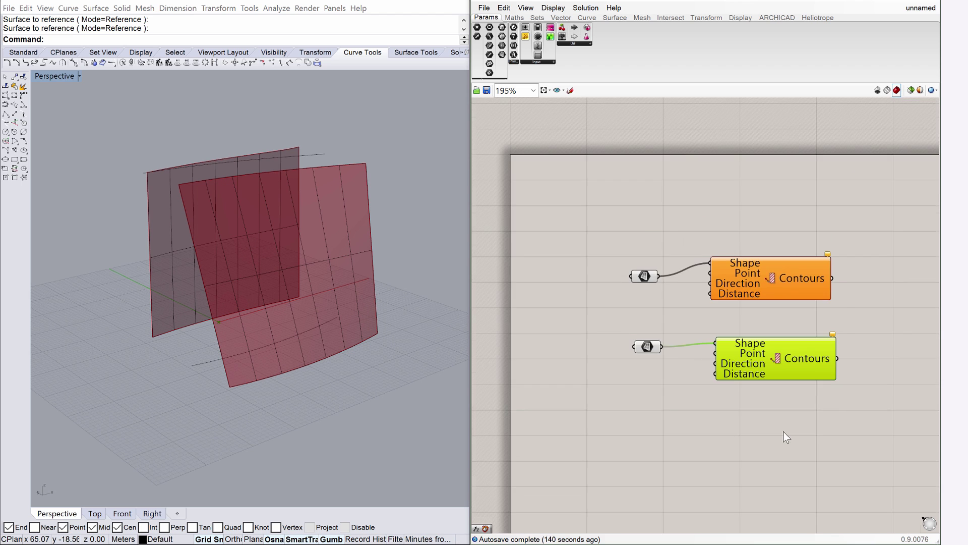
scroll(785, 434, up, 1)
click(778, 247)
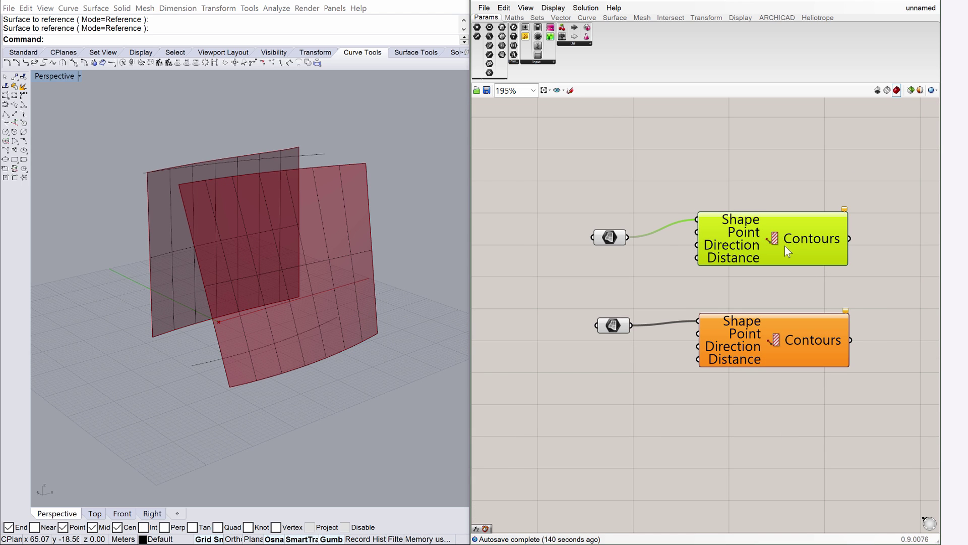
double_click(680, 413)
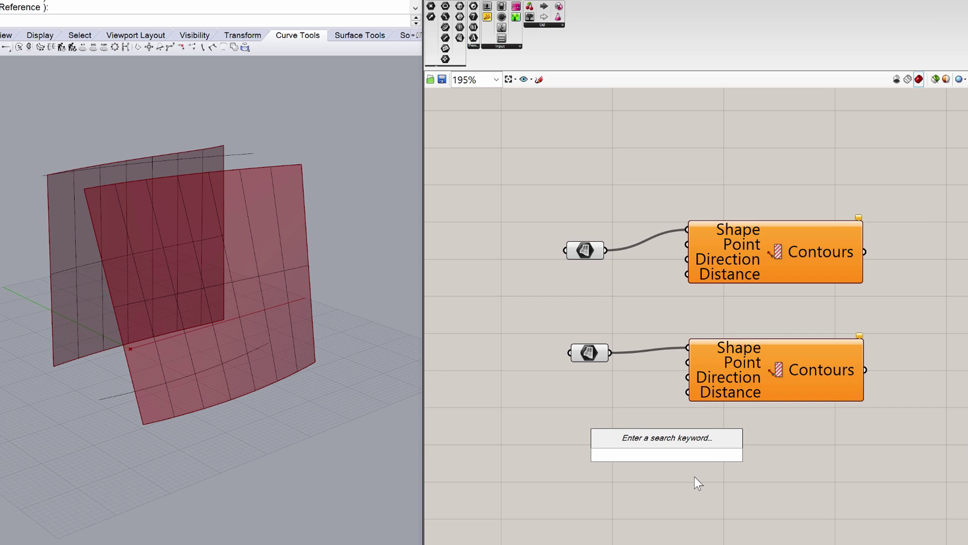
text(unit)
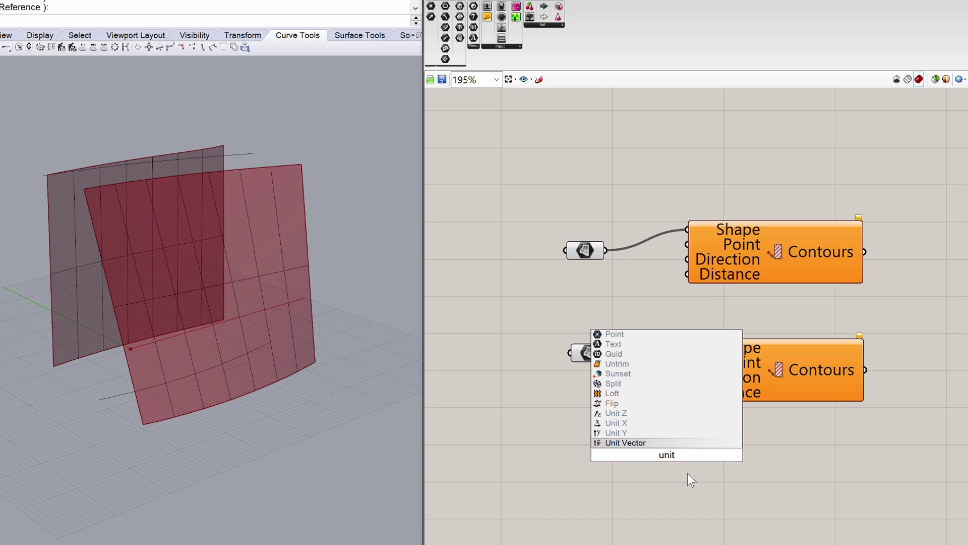
click(632, 413)
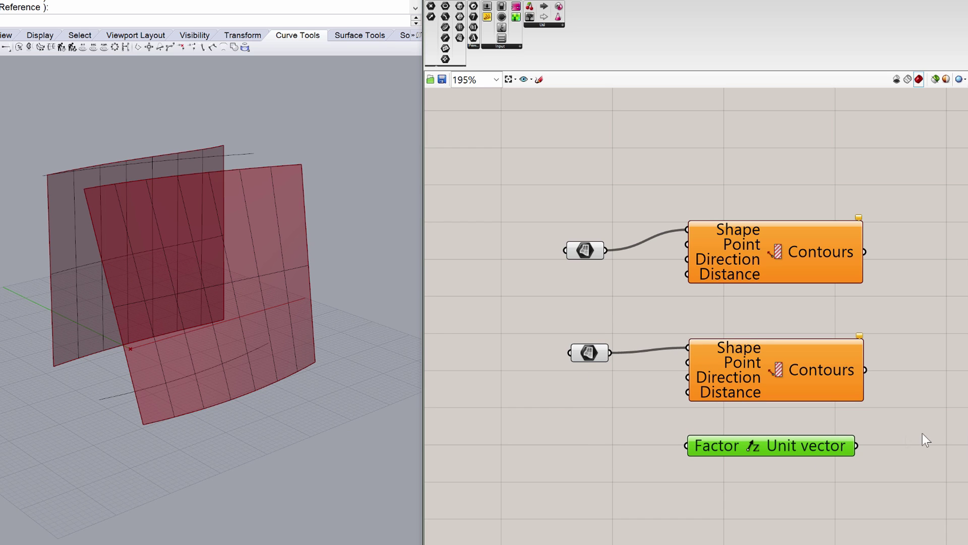
drag(858, 444, 682, 376)
drag(857, 444, 685, 262)
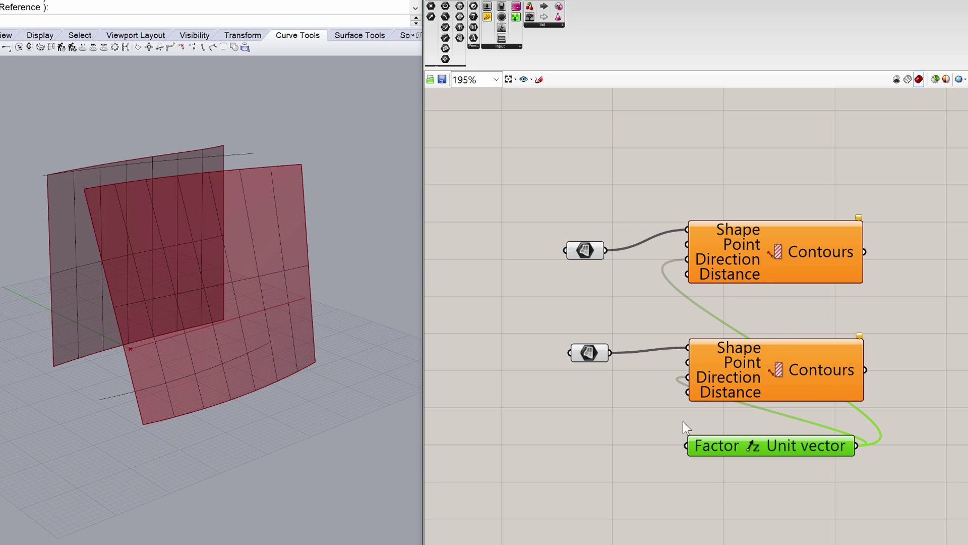
Step: Add a number slider set to 5 and wire it to both Contours' Distance inputs
double_click(515, 449)
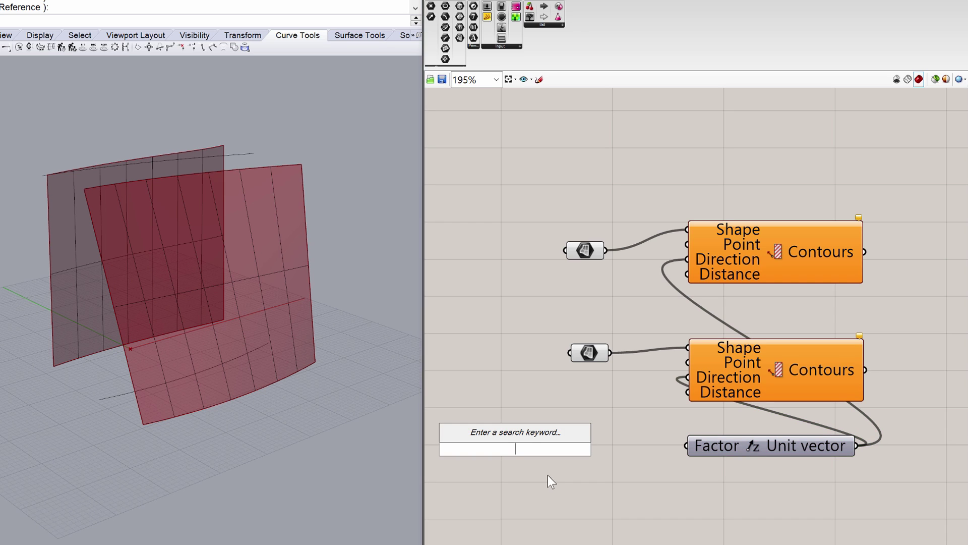
text(5)
key(Return)
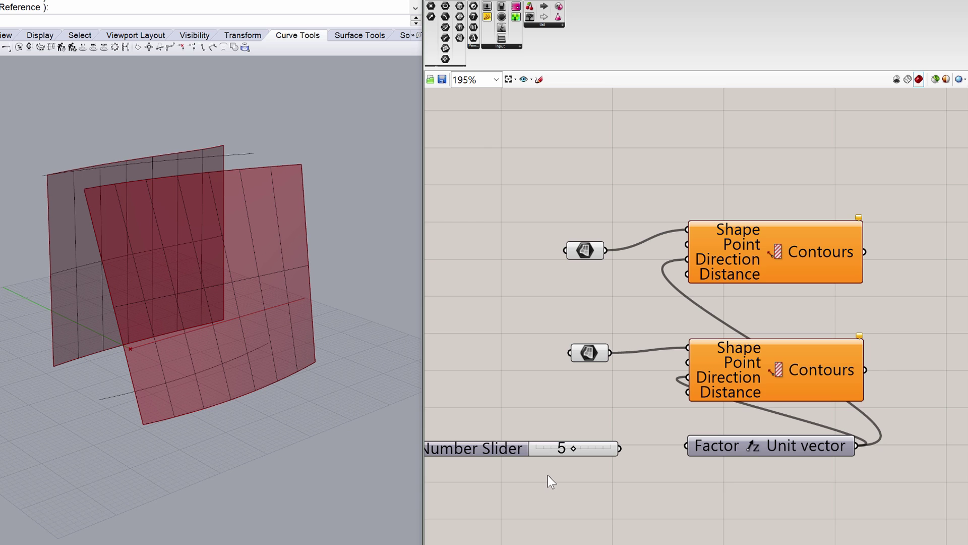
scroll(524, 467, down, 3)
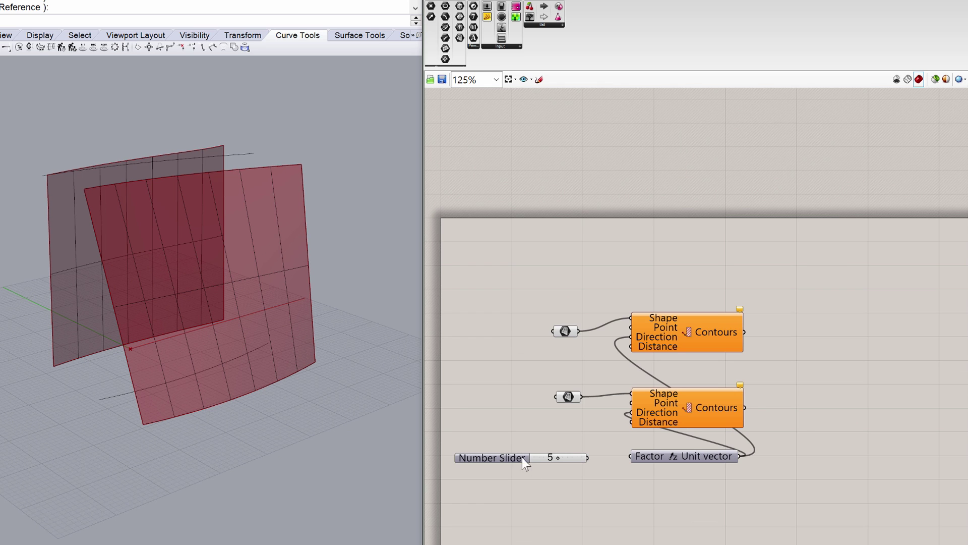
click(526, 454)
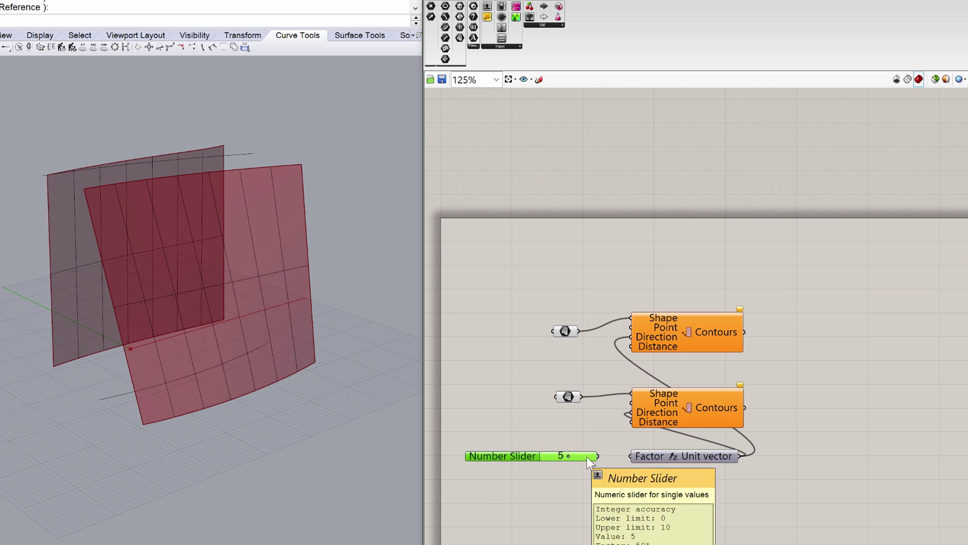
drag(599, 456, 631, 421)
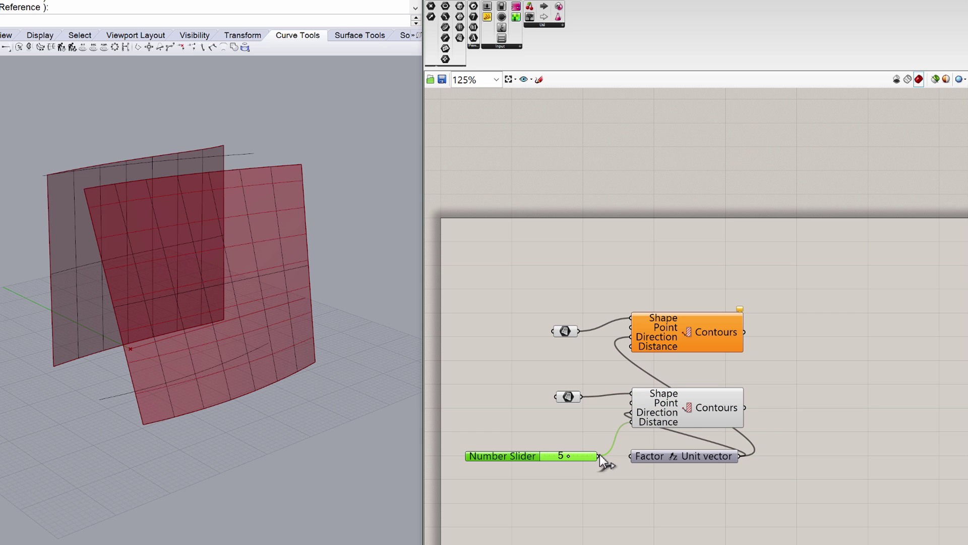
drag(599, 456, 631, 346)
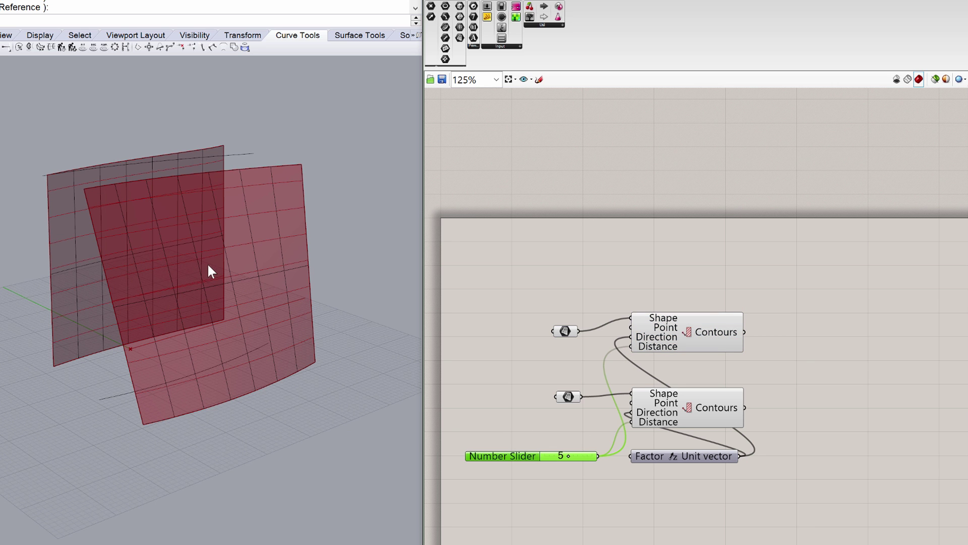
scroll(208, 262, up, 4)
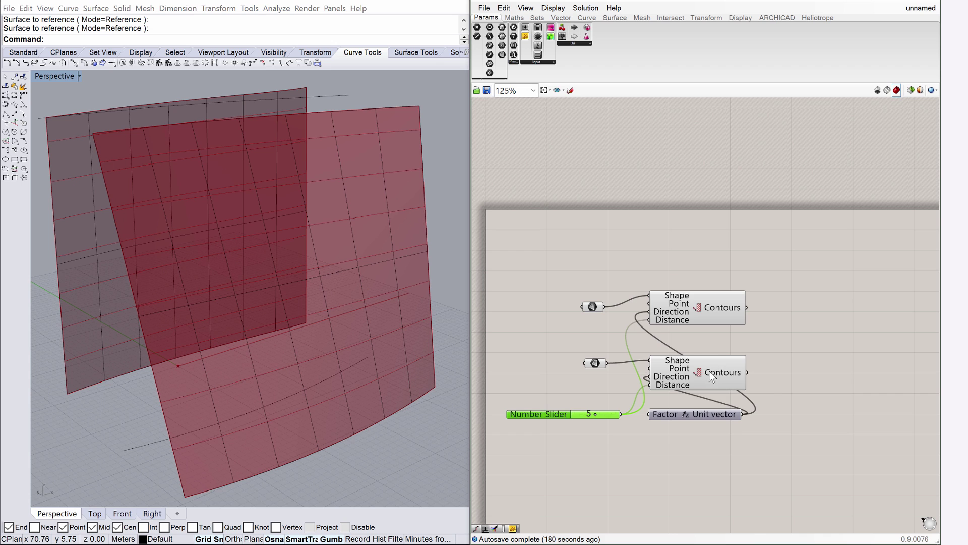
Step: Preview the resulting contour curves on the lower and upper surfaces
click(709, 370)
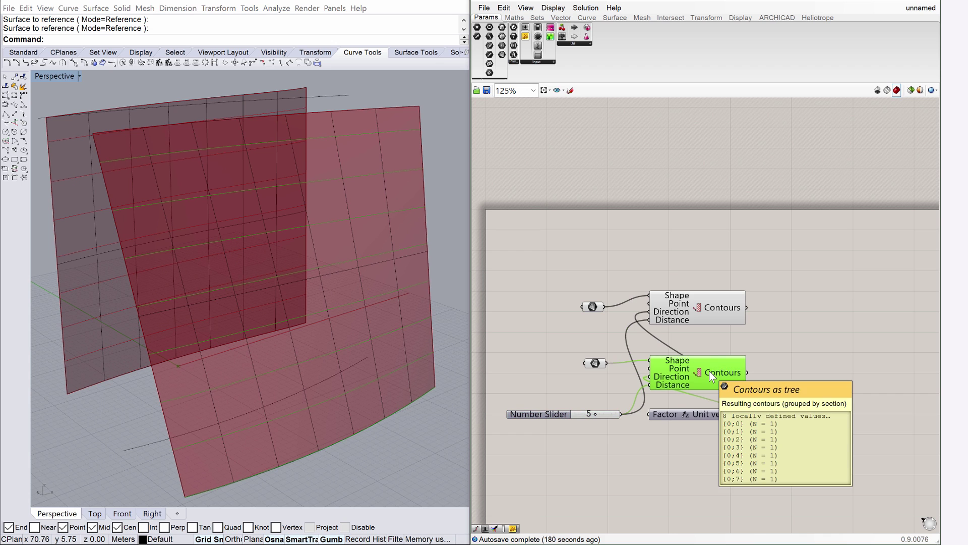
click(705, 292)
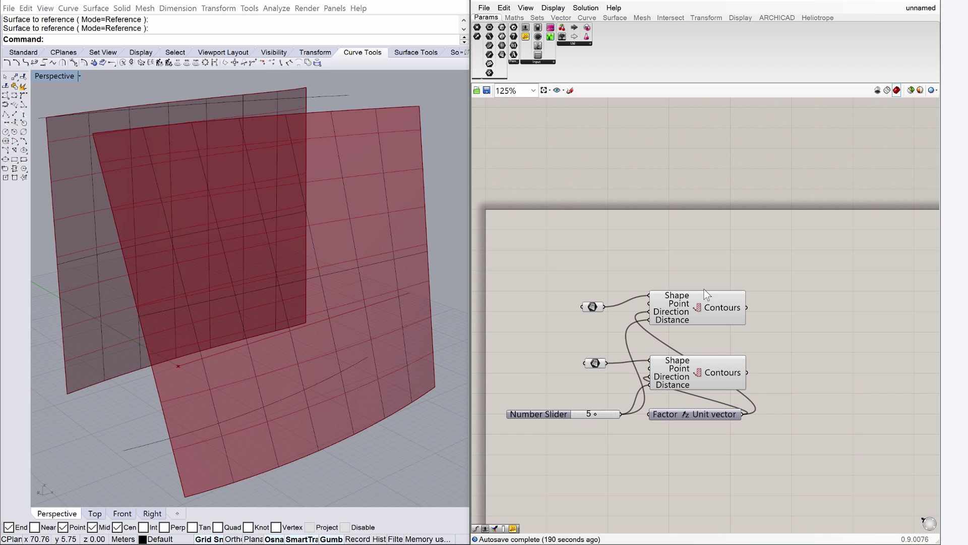
click(700, 302)
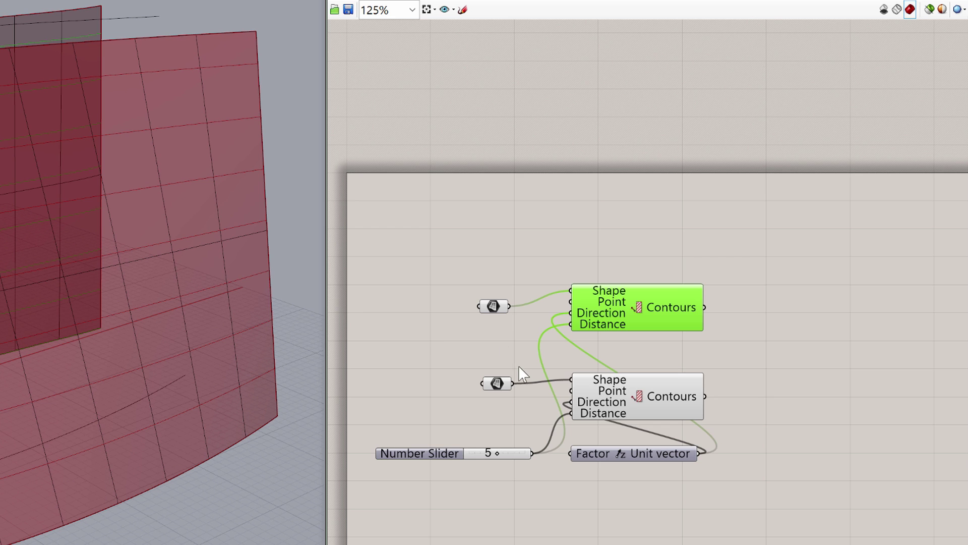
Step: Place a Loft component fed by the contour curves from both Contour components, then inspect the lofted strips
scroll(605, 339, down, 2)
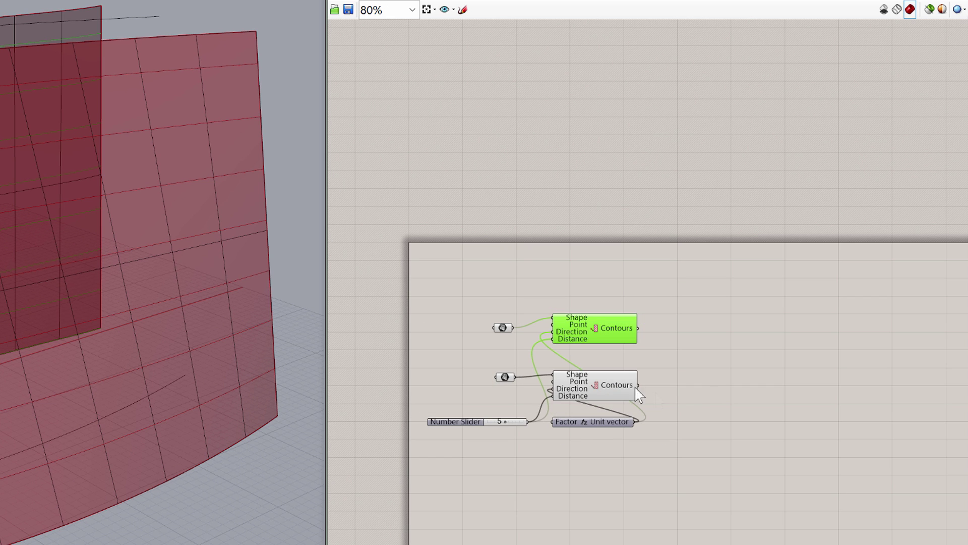
scroll(706, 404, up, 1)
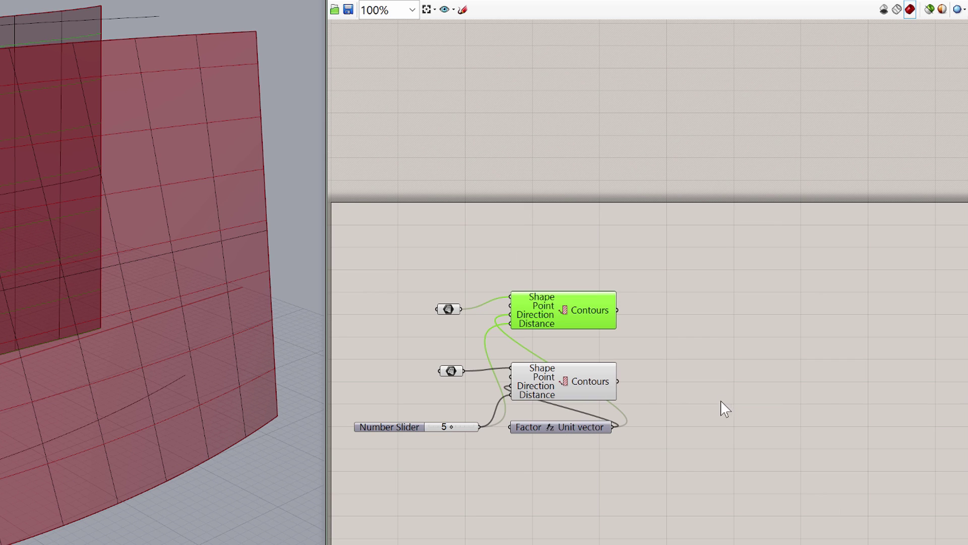
double_click(713, 339)
text(loft)
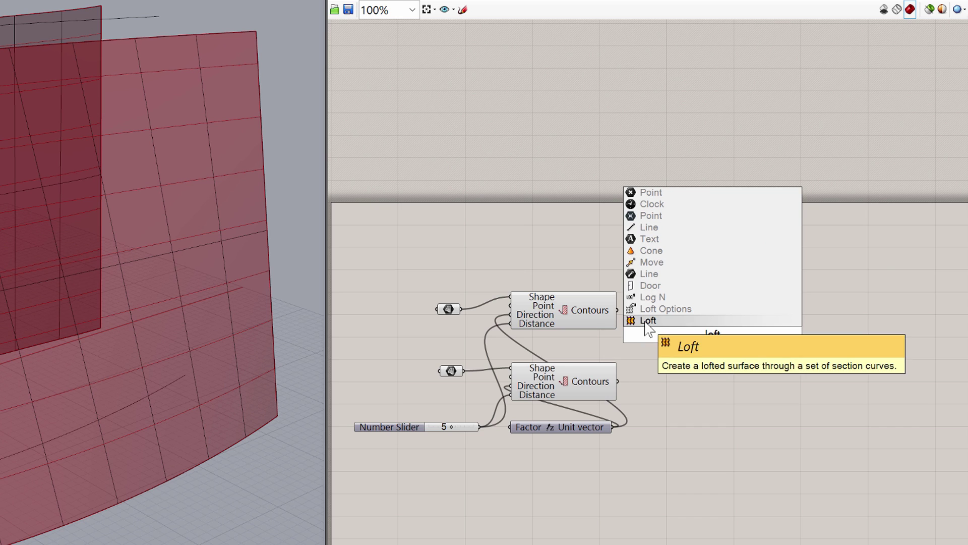
key(Return)
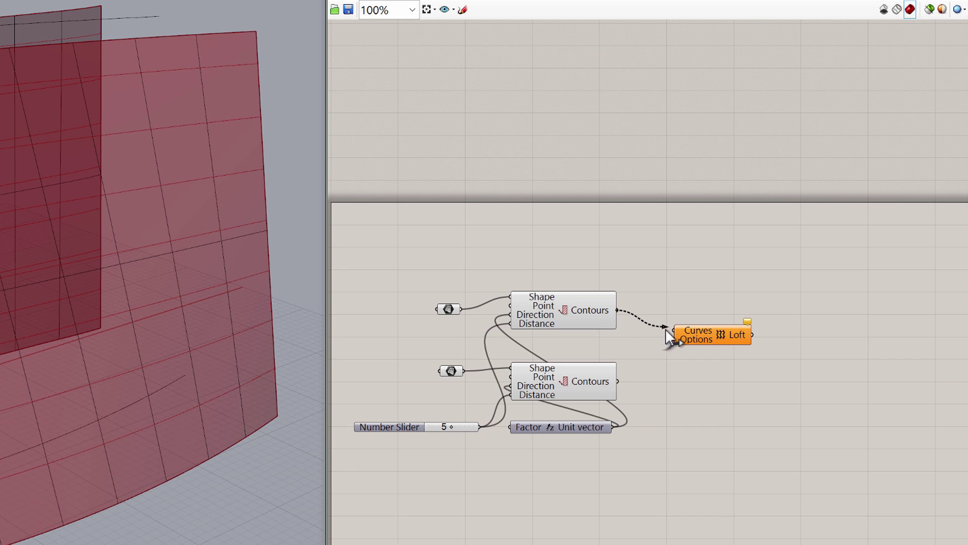
drag(665, 328, 673, 332)
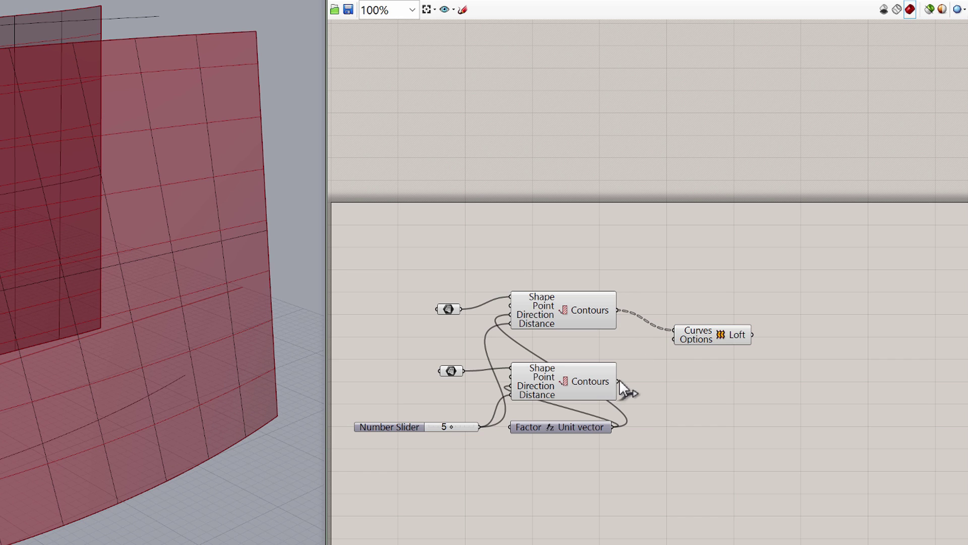
drag(658, 344, 672, 329)
shift+drag(653, 328, 673, 331)
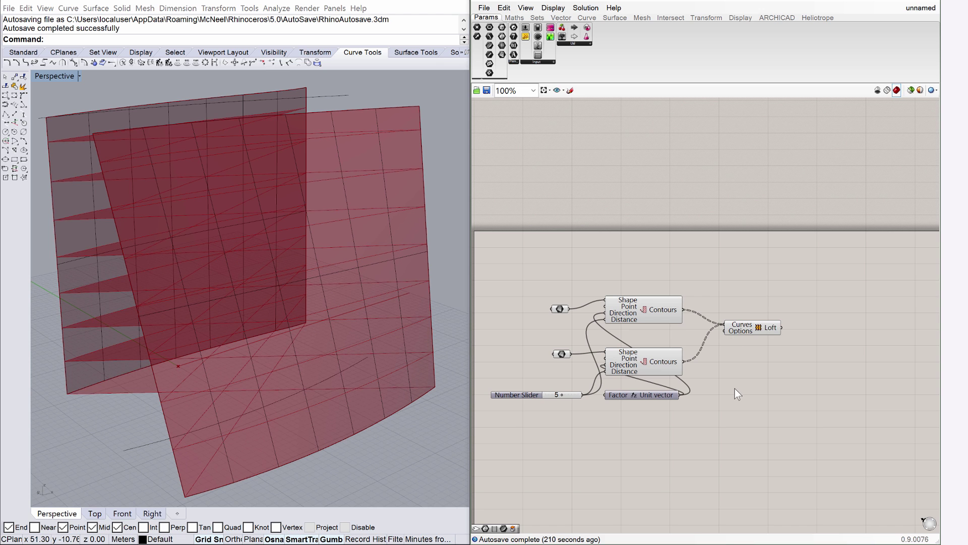
scroll(135, 277, down, 2)
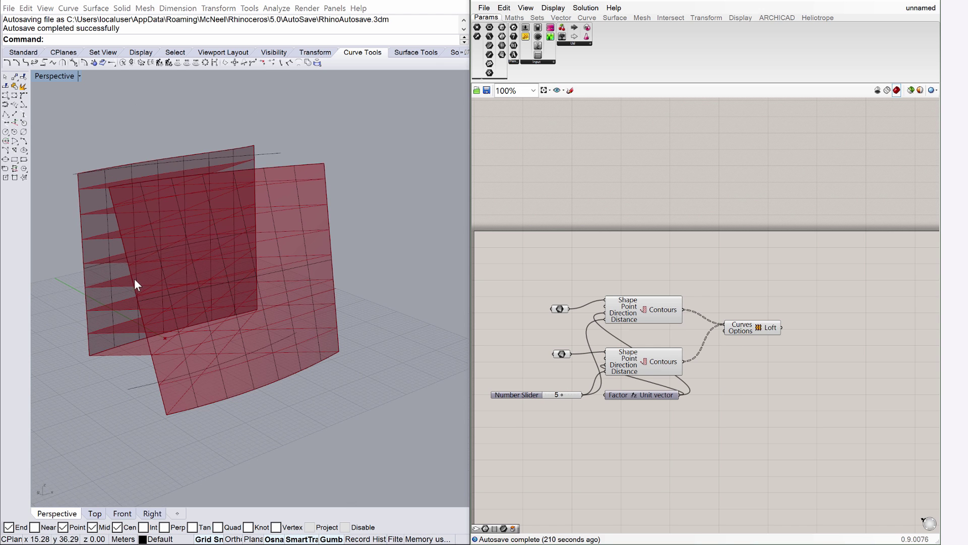
mouse_move(134, 279)
right_down()
mouse_move(292, 276)
mouse_move(144, 286)
mouse_move(139, 295)
right_up()
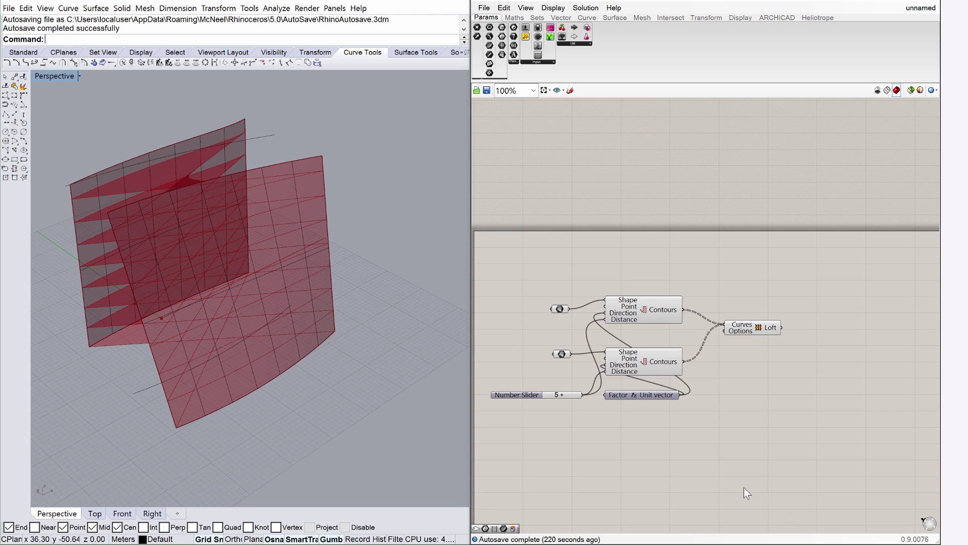
Step: Undo the last change and reverse the left surface's V direction with Dir to untwist the lofts
key(ctrl+z)
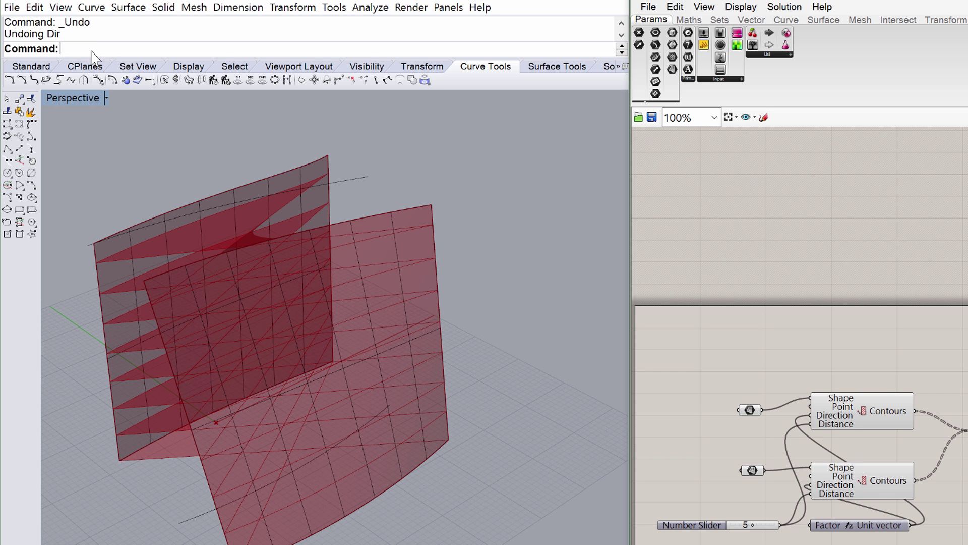
text(Dir)
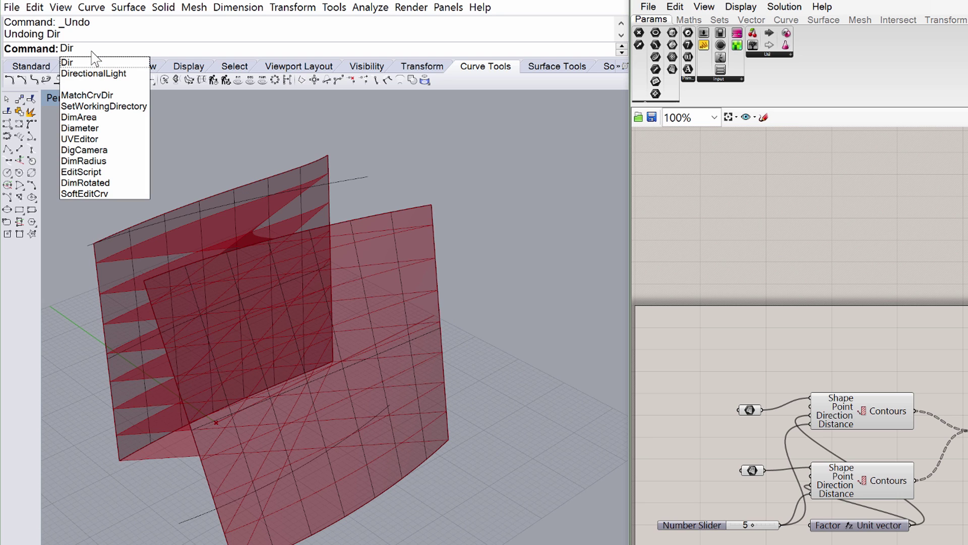
key(Return)
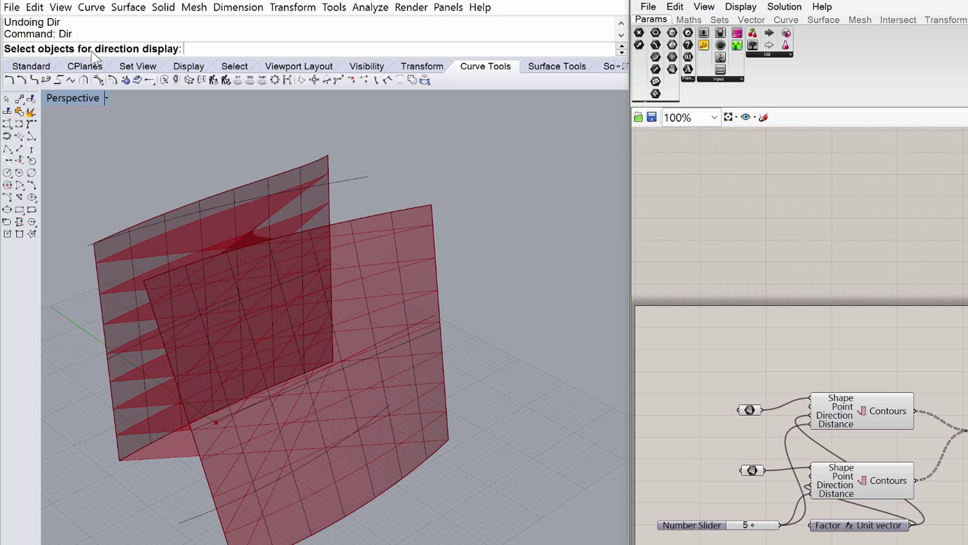
click(262, 183)
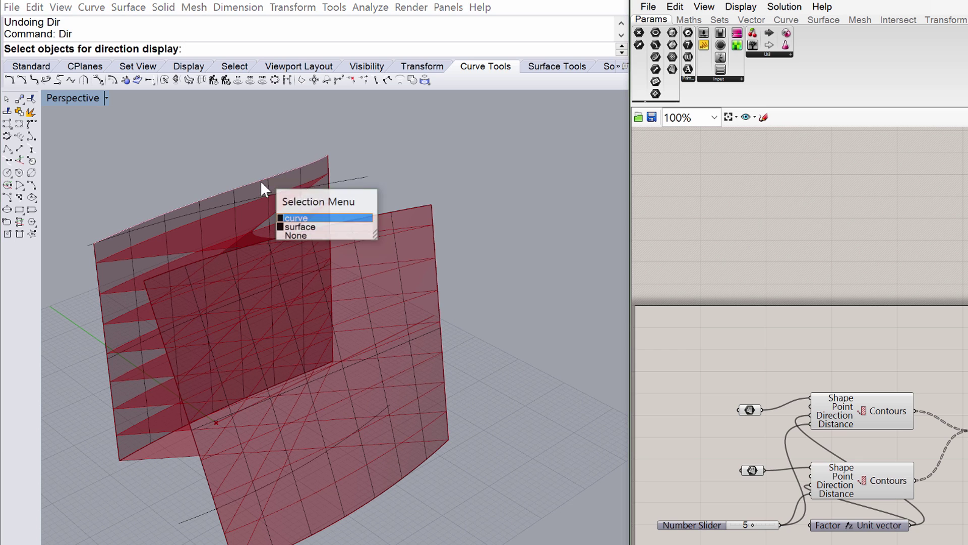
click(306, 230)
key(Return)
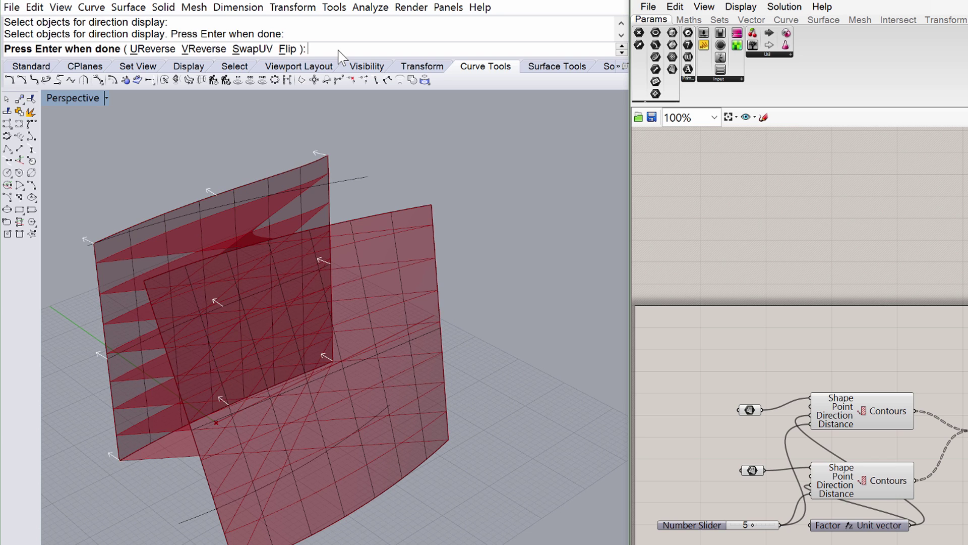
click(192, 50)
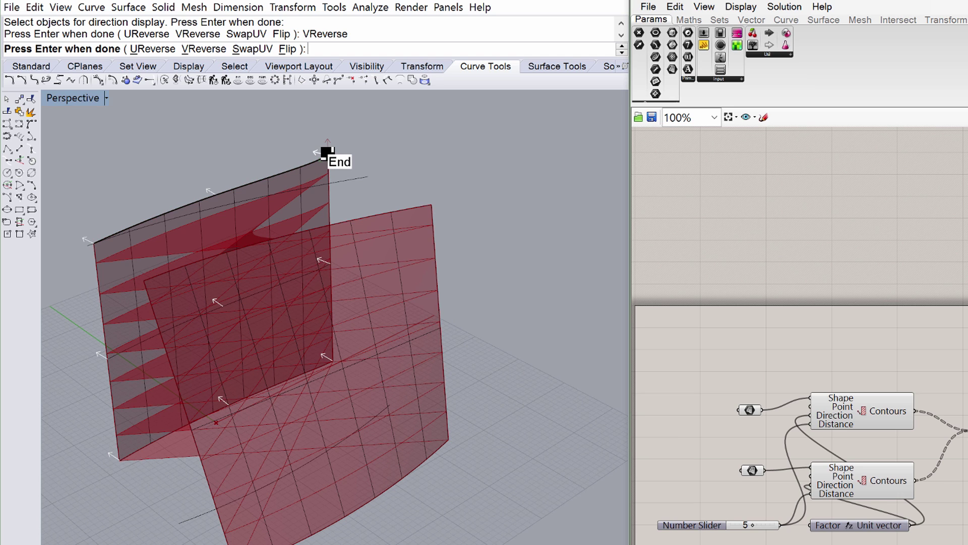
click(324, 153)
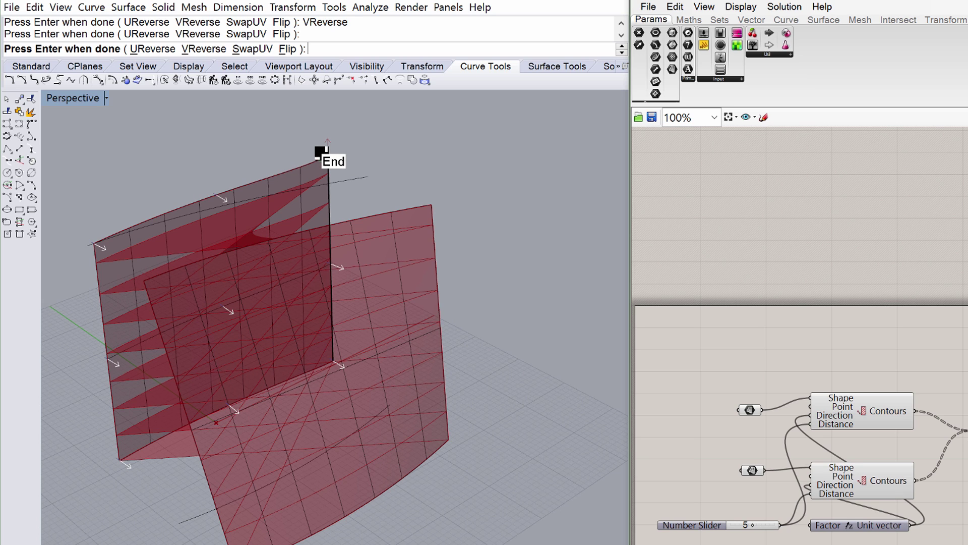
click(318, 150)
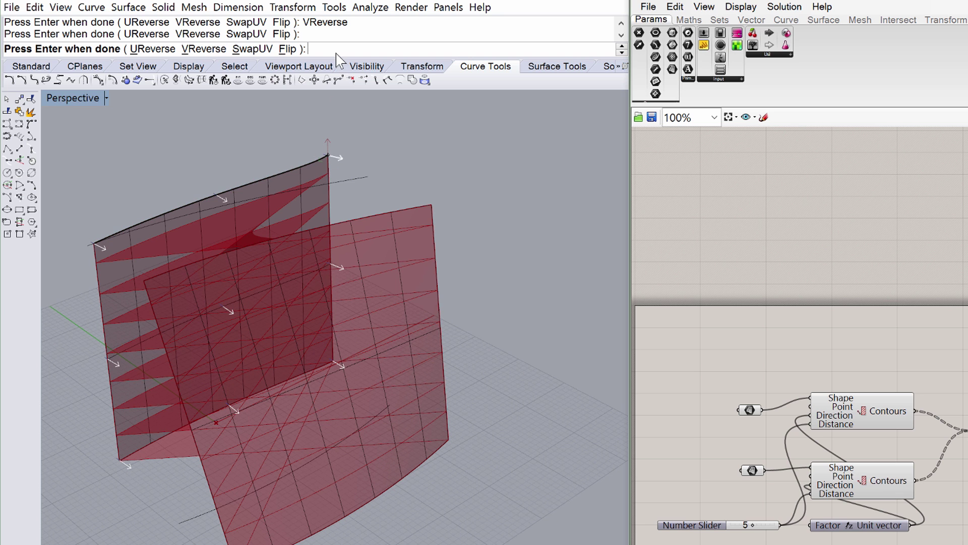
key(Return)
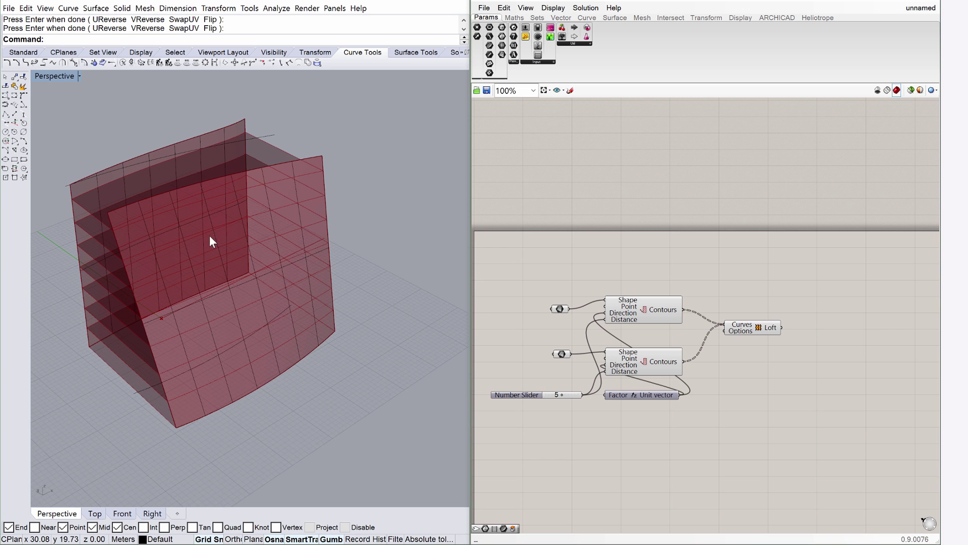
Step: Place an ARCHICAD Slab component right of the Loft and connect the Loft output to its Curve input
right_drag(210, 235, 76, 225)
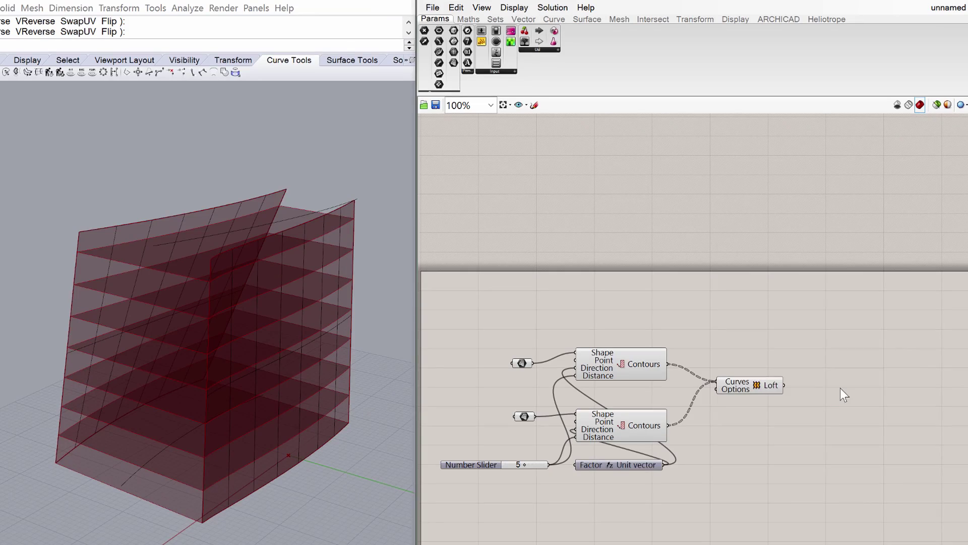
double_click(829, 330)
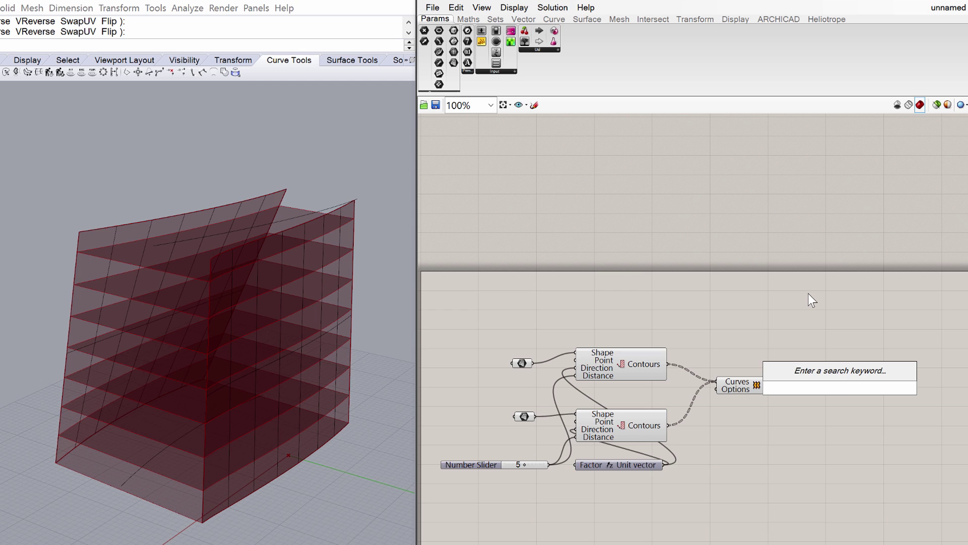
text(slab)
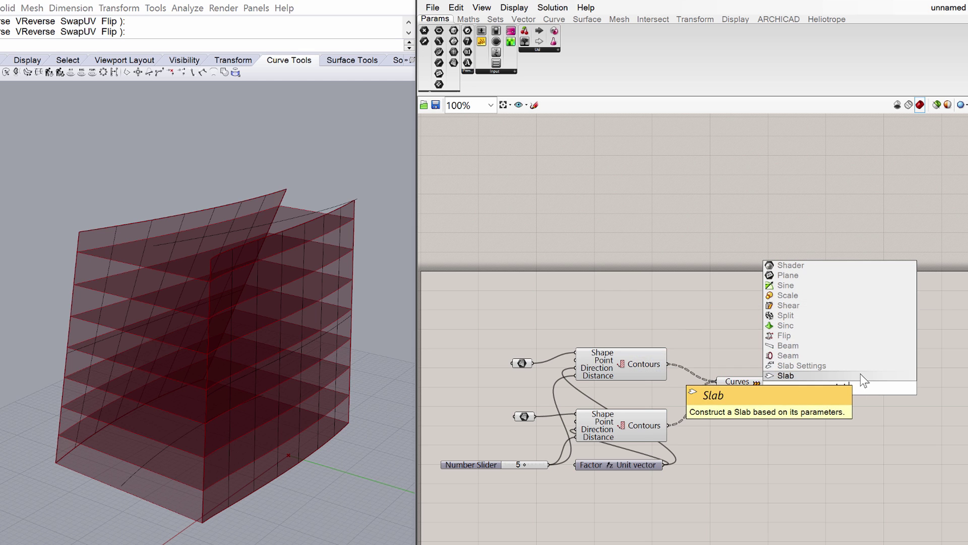
click(777, 19)
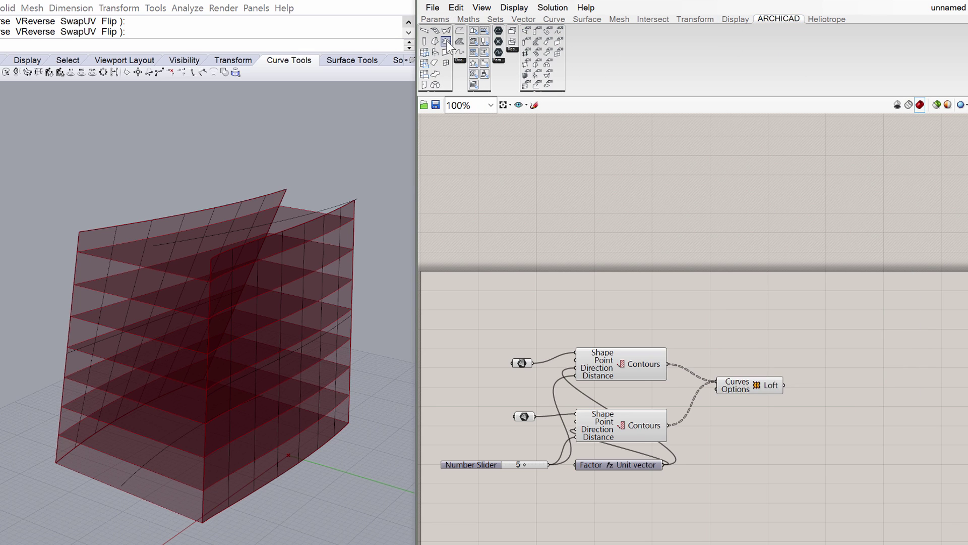
drag(446, 41, 827, 364)
drag(856, 394, 858, 384)
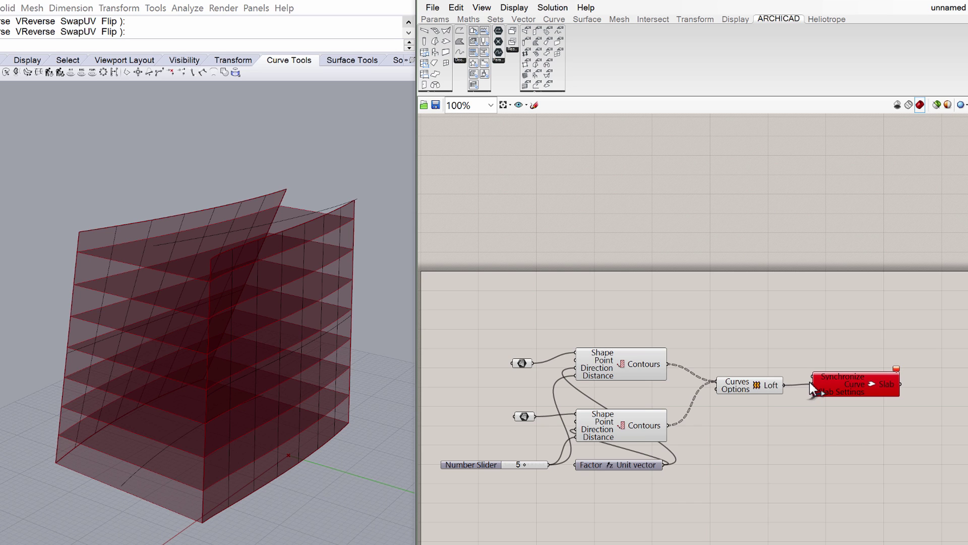
drag(809, 383, 811, 384)
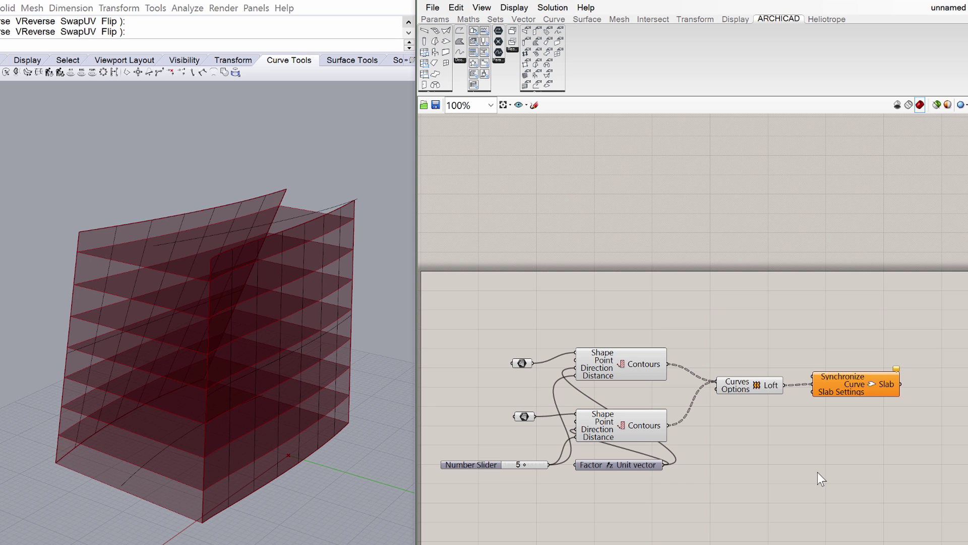
scroll(818, 473, up, 3)
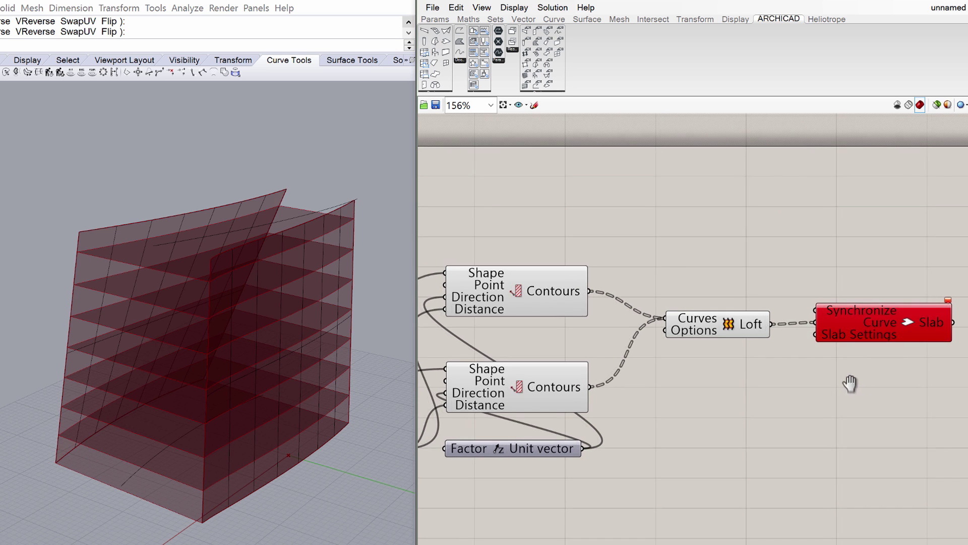
right_drag(912, 385, 705, 385)
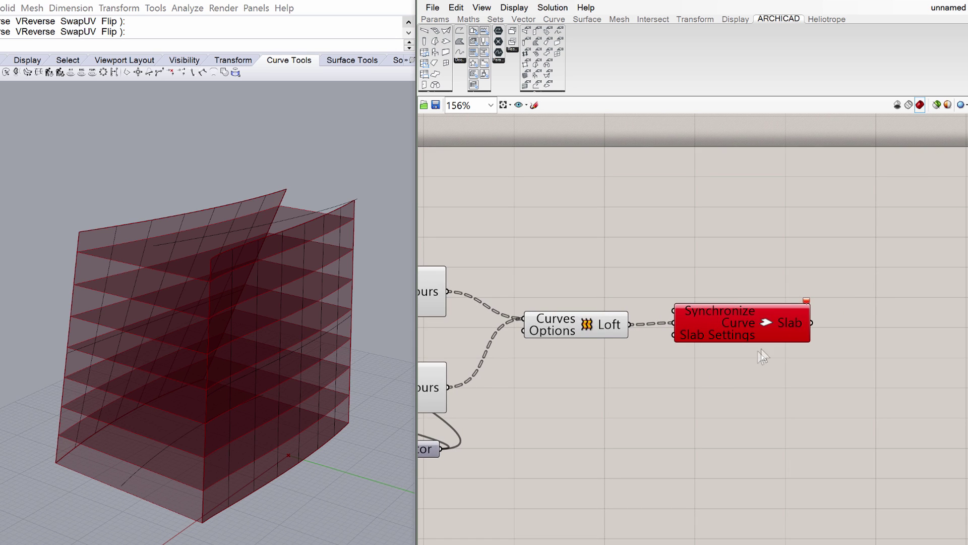
Step: Read the Slab component's error balloon reporting the missing ARCHICAD connection
click(807, 300)
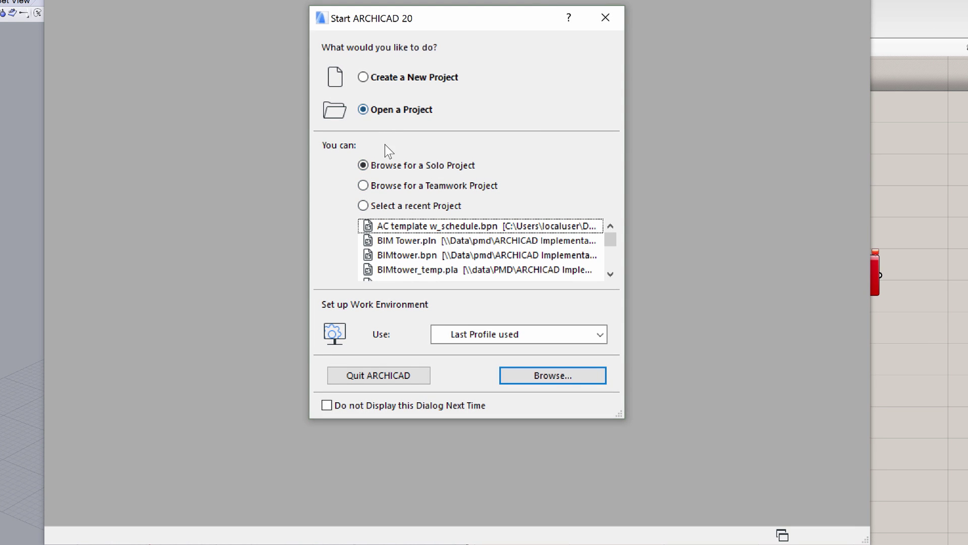
Step: Open the AC_template1 project without migrating its libraries
click(522, 374)
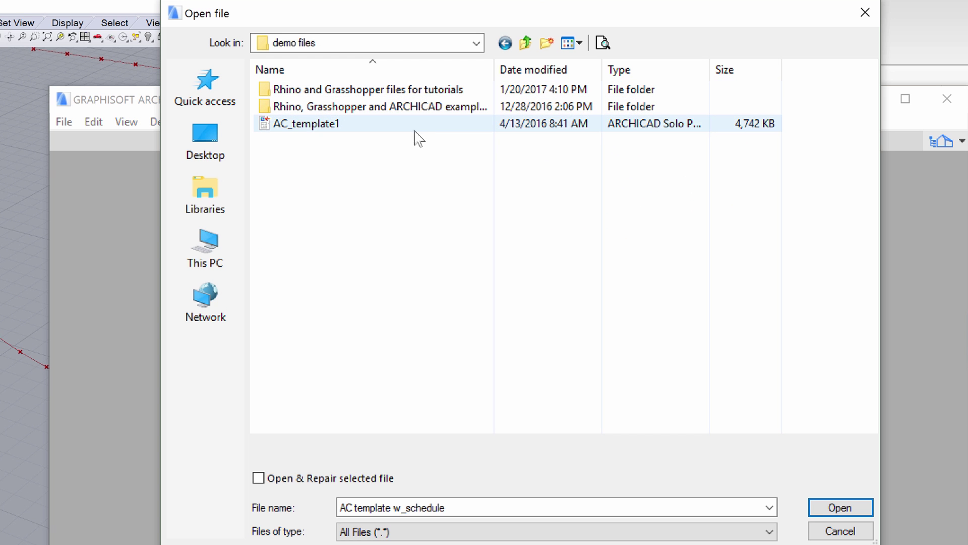
click(412, 129)
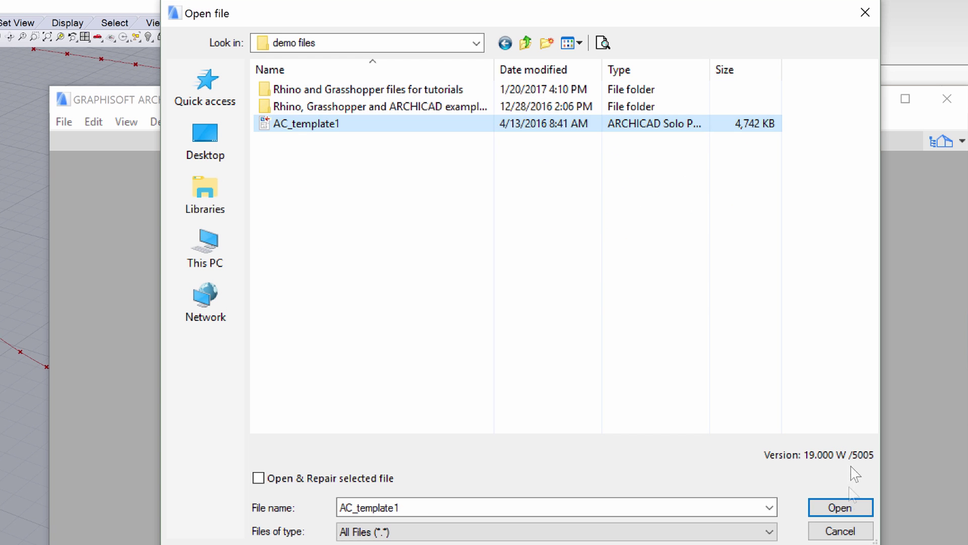
click(849, 505)
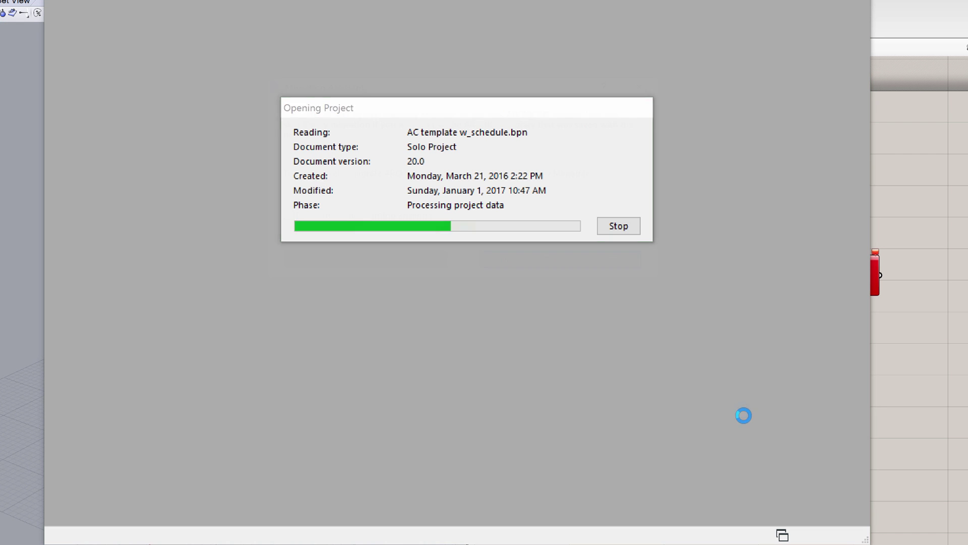
click(431, 261)
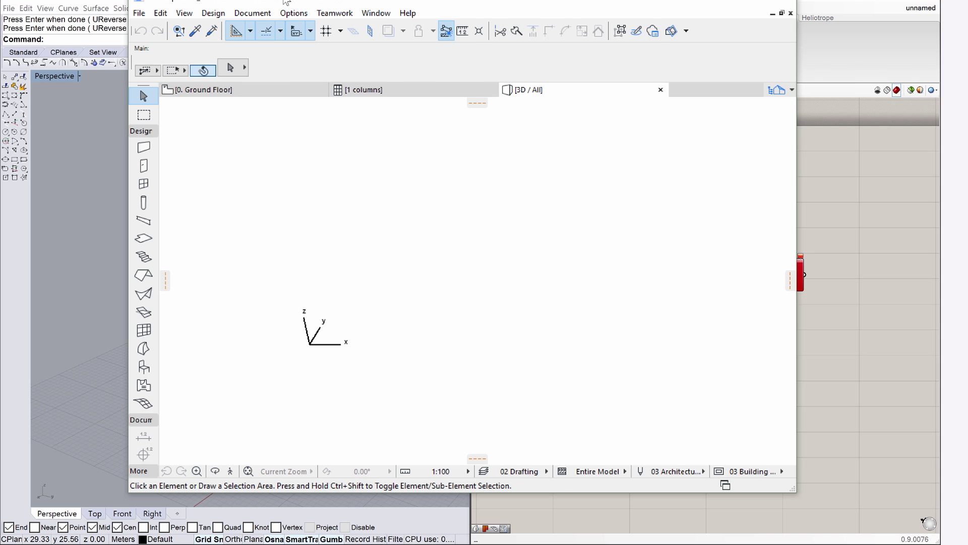
Step: Dock ARCHICAD on the right half beside Rhino and open the Design > Design Extras menu
key(super+Right)
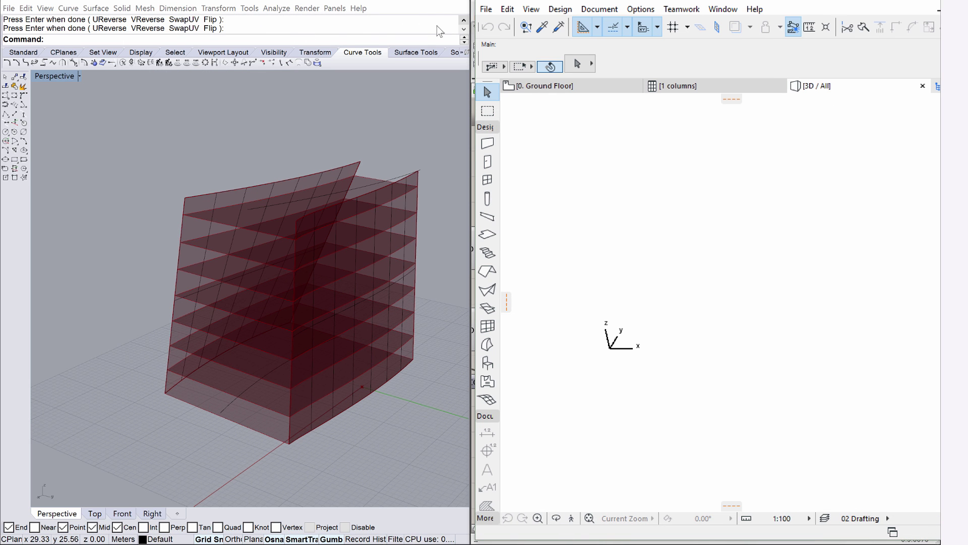
click(561, 9)
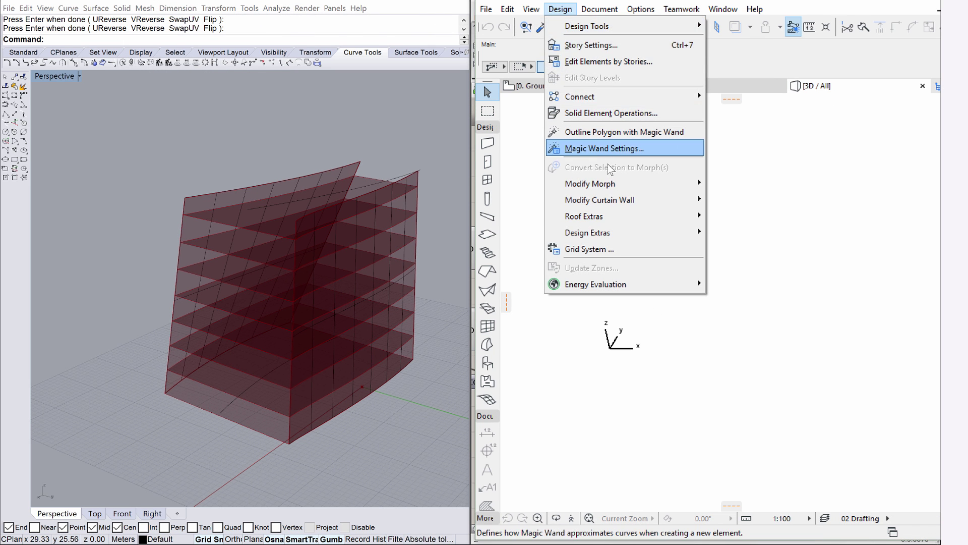
mouse_move(607, 232)
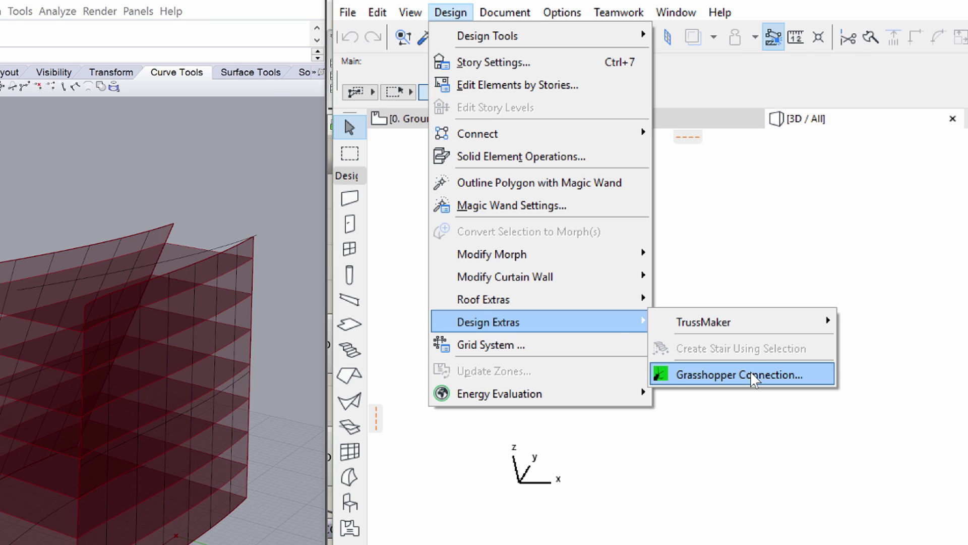
Step: Start the Grasshopper Connection and orbit the 3D view to inspect the eight stacked slabs
click(751, 375)
click(365, 81)
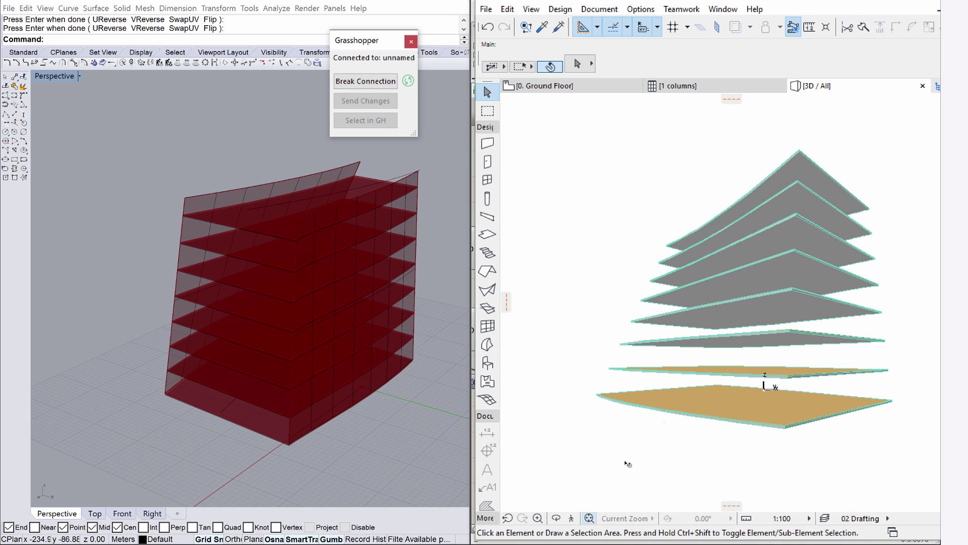
click(556, 518)
drag(695, 308, 675, 415)
drag(692, 204, 721, 272)
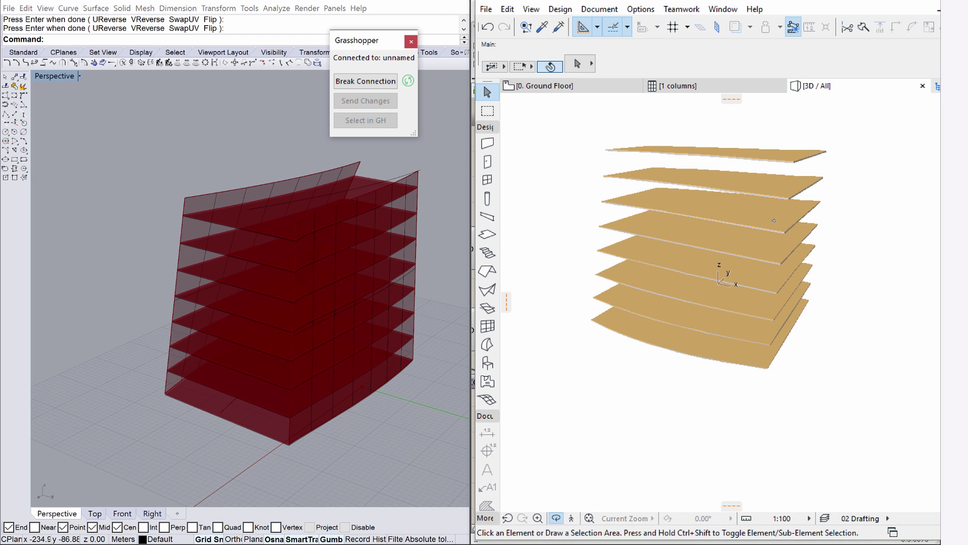
mouse_move(858, 250)
mouse_down()
mouse_move(667, 268)
mouse_move(505, 257)
mouse_move(656, 255)
mouse_move(832, 211)
mouse_up()
Step: Open the 1 slabs schedule and adjust its zoom and column width to show all eight slabs
click(937, 87)
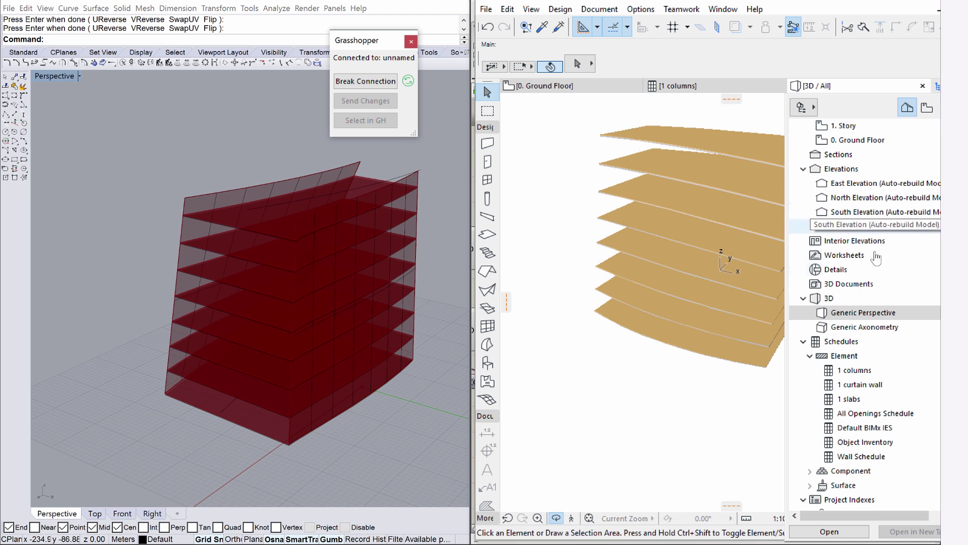
double_click(866, 399)
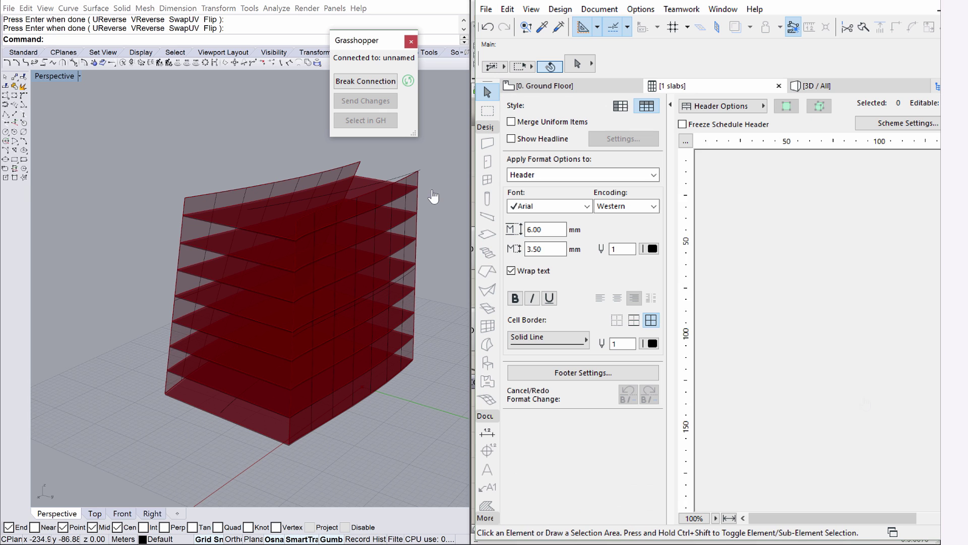
click(729, 518)
double_click(736, 2)
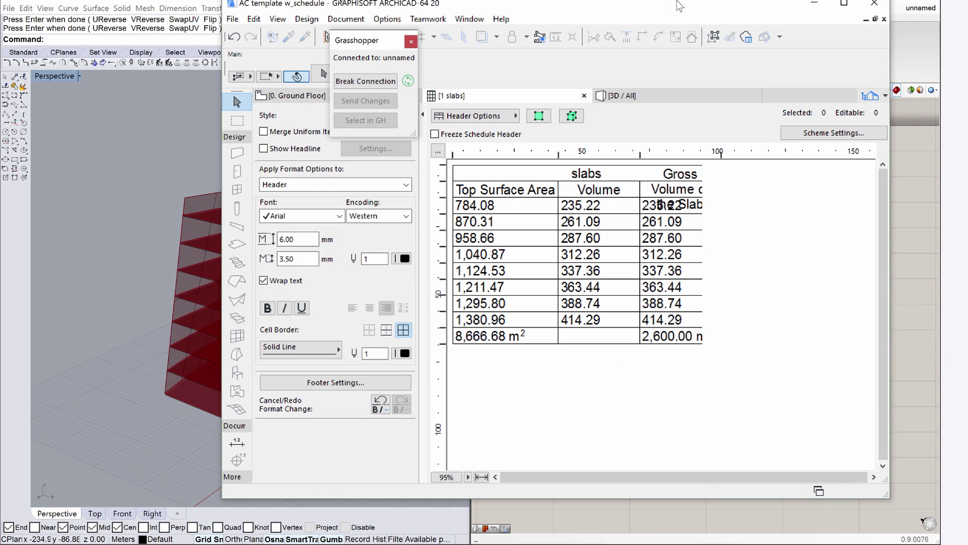
drag(721, 154, 795, 154)
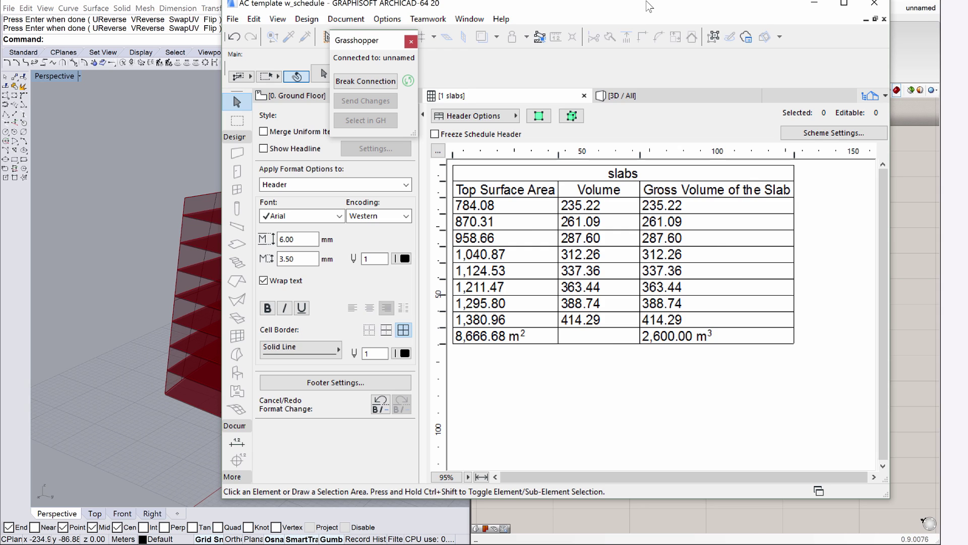
key(super+Right)
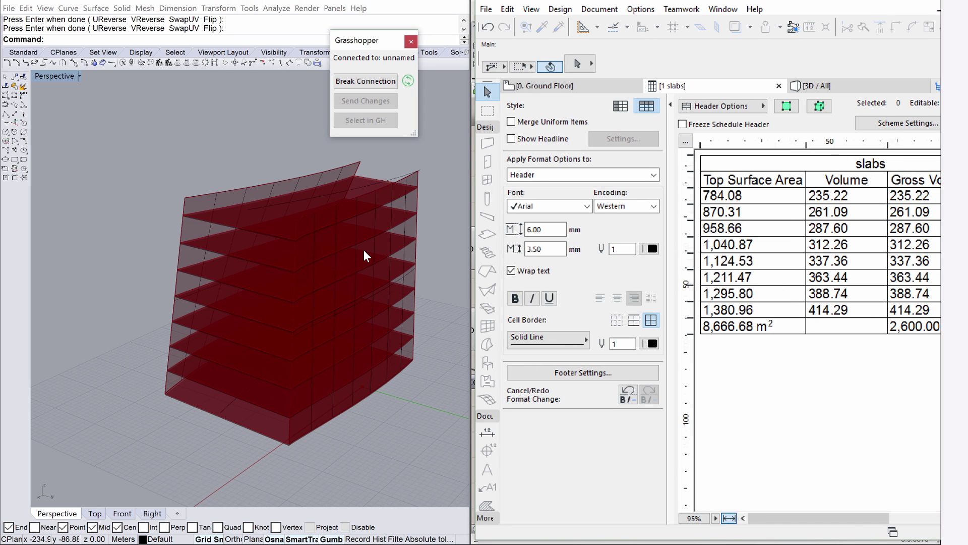
click(729, 518)
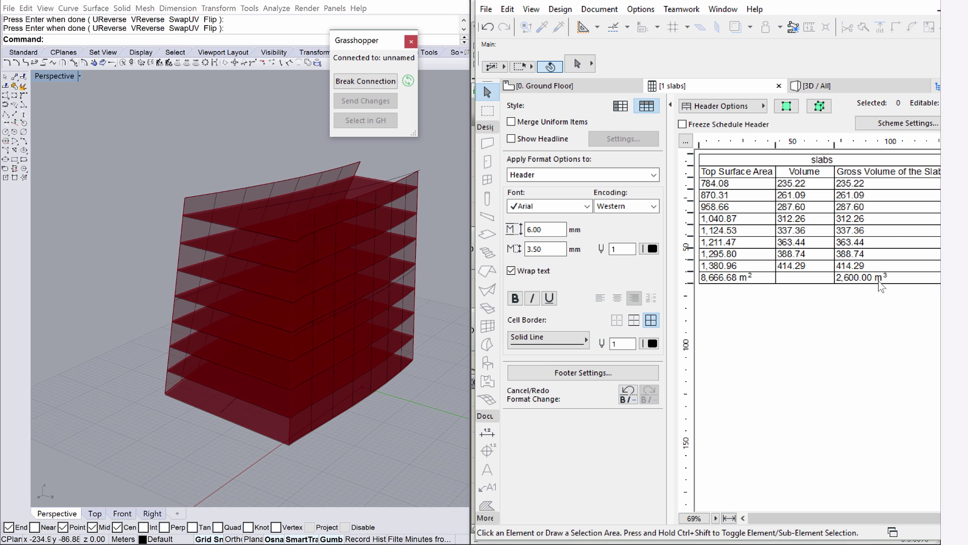
click(937, 86)
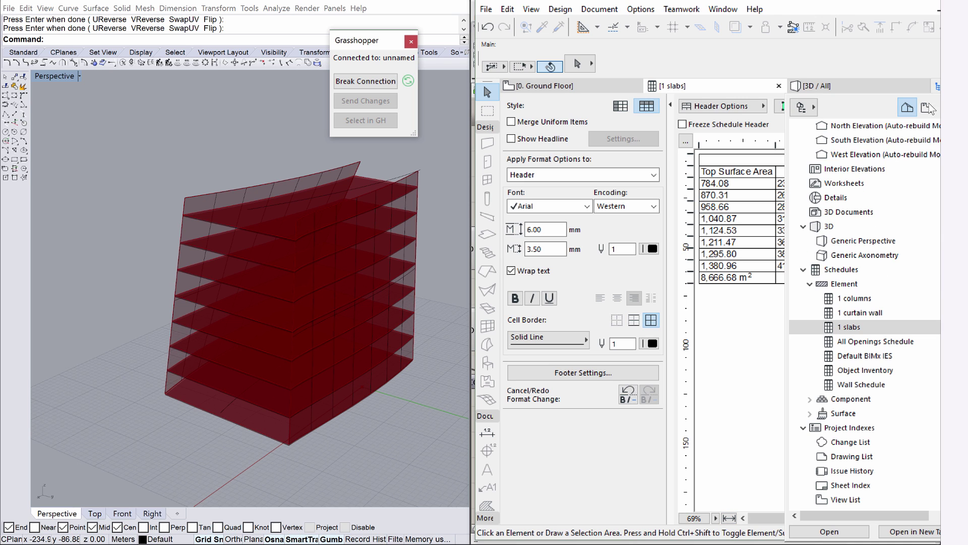
double_click(864, 240)
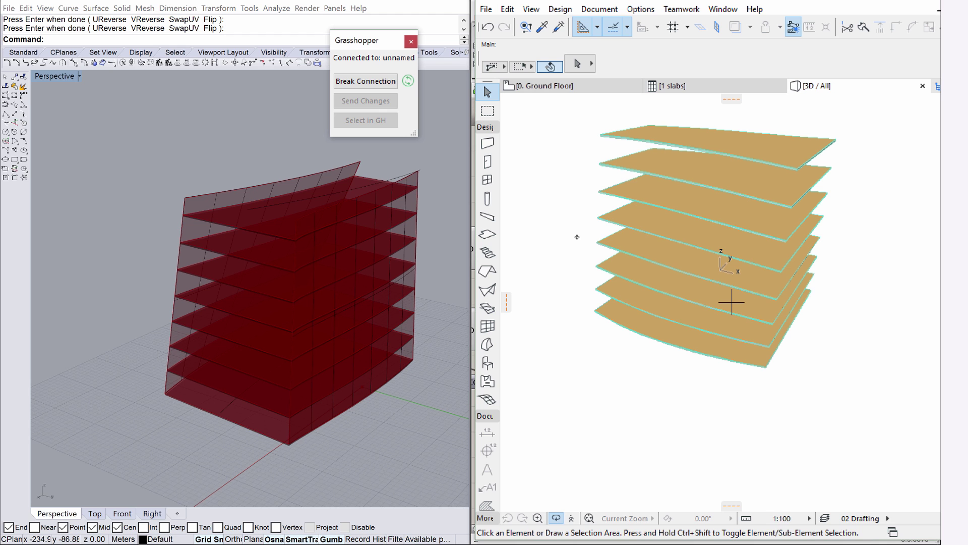
Step: Add a Mesh Brep component and place it above the contours
click(454, 124)
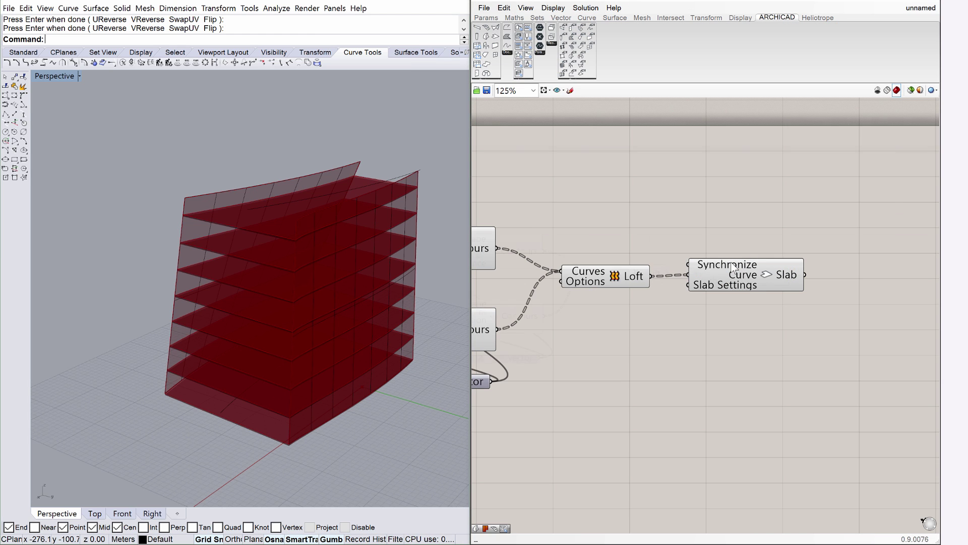
scroll(628, 260, down, 5)
scroll(522, 263, up, 5)
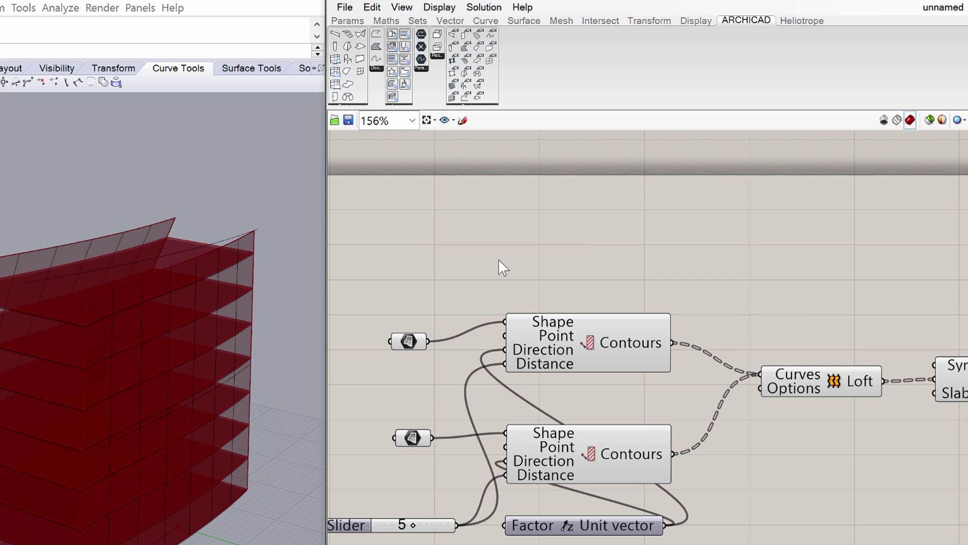
double_click(596, 192)
text(mes)
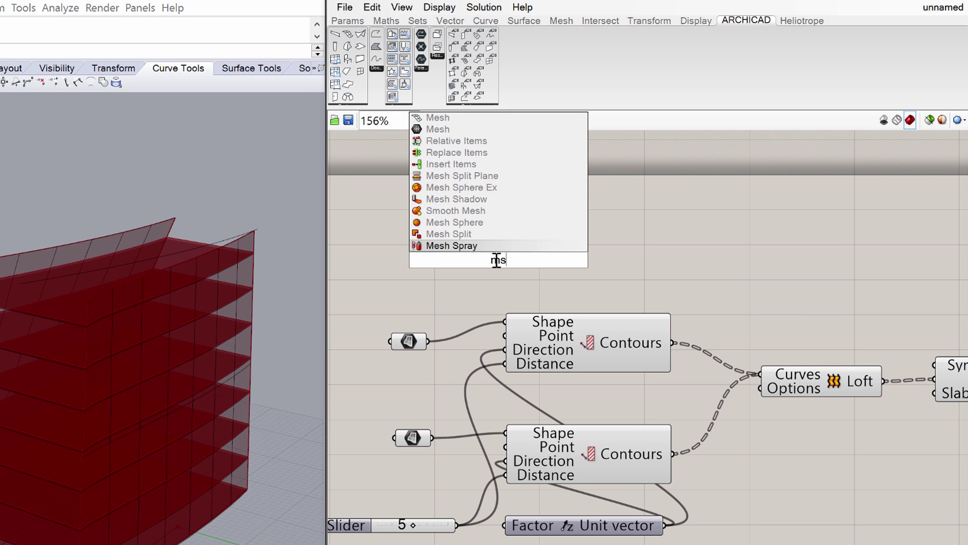
text(h)
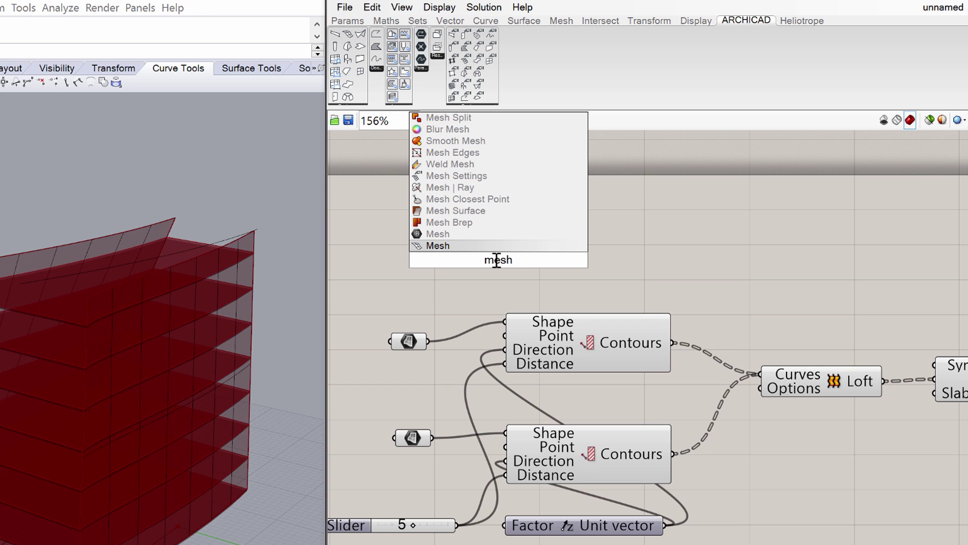
click(491, 224)
drag(595, 192, 656, 190)
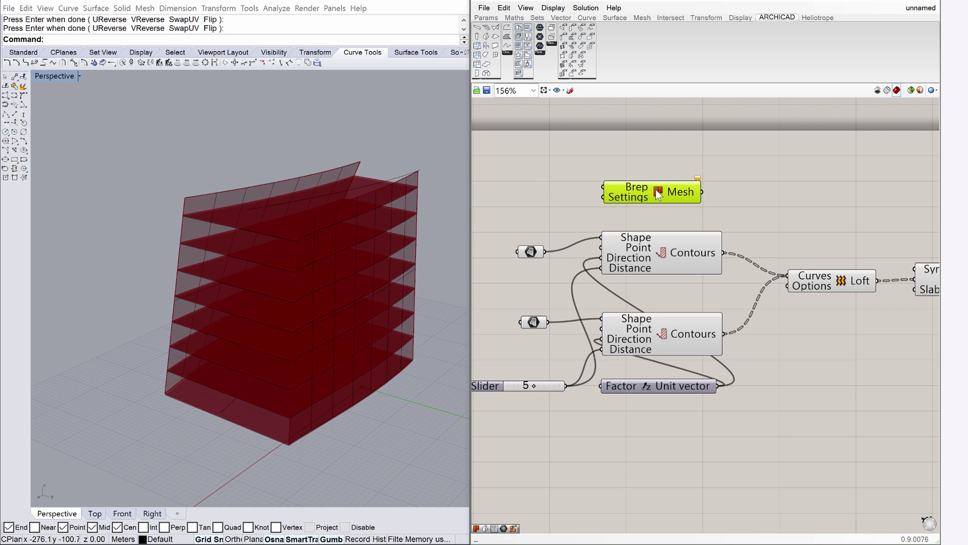
Step: Add a second Mesh Brep below and feed each surface parameter into its own Mesh
double_click(662, 437)
text(mesh)
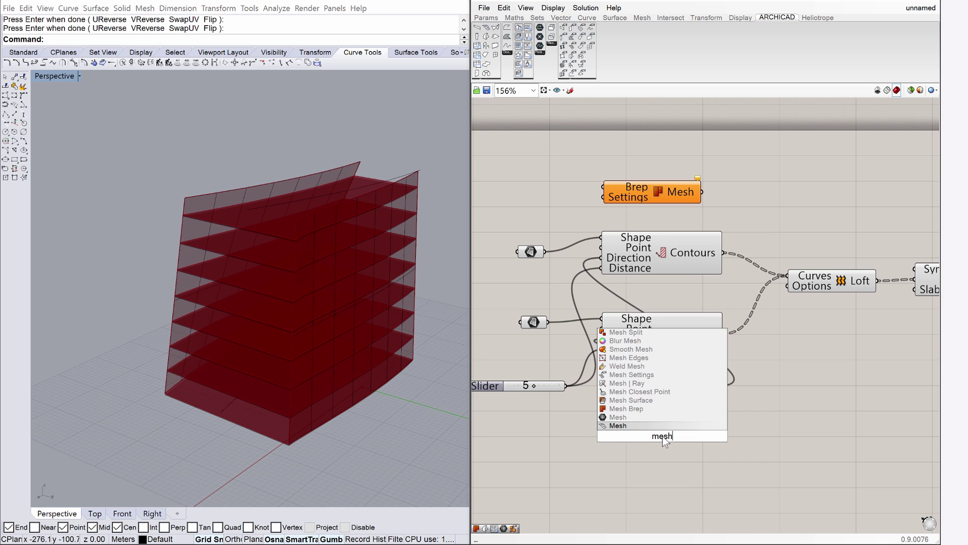
click(649, 409)
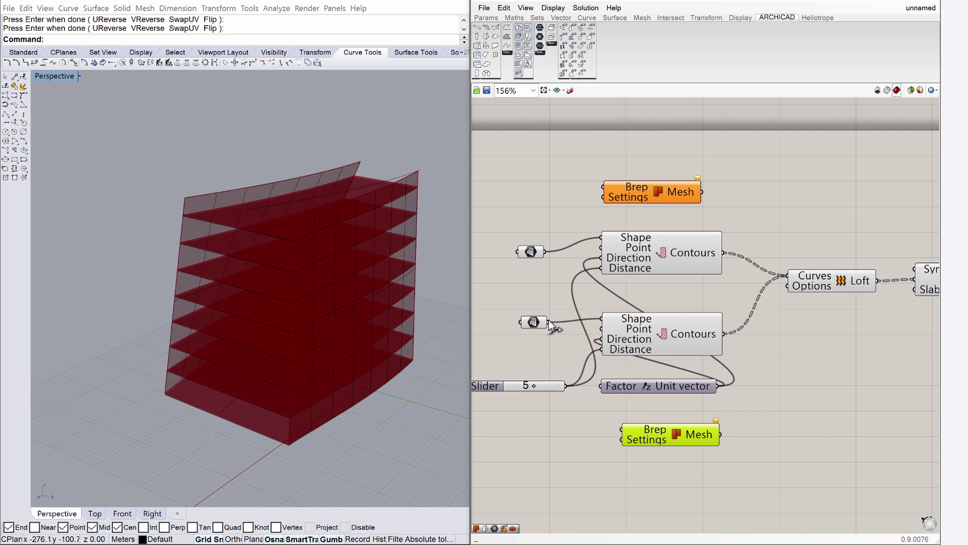
drag(547, 322, 621, 430)
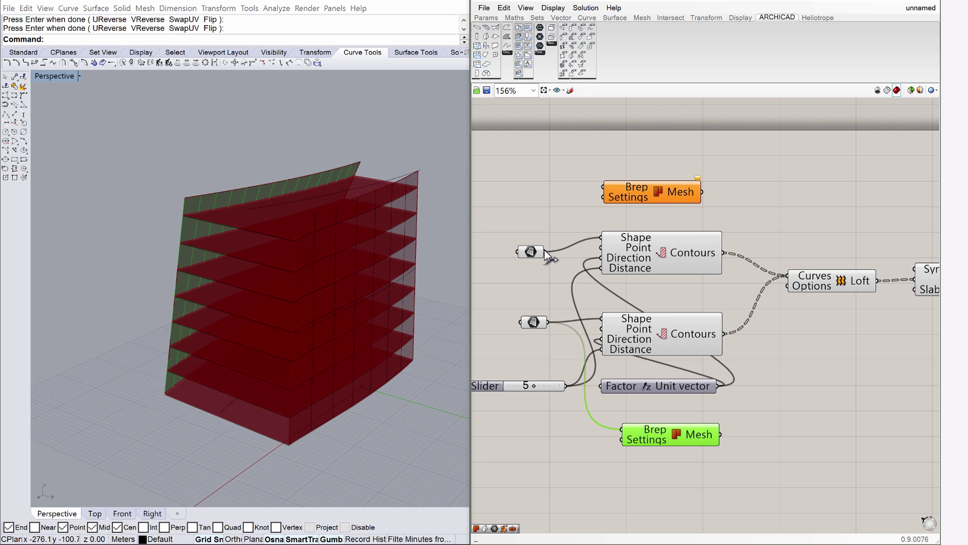
drag(546, 252, 604, 187)
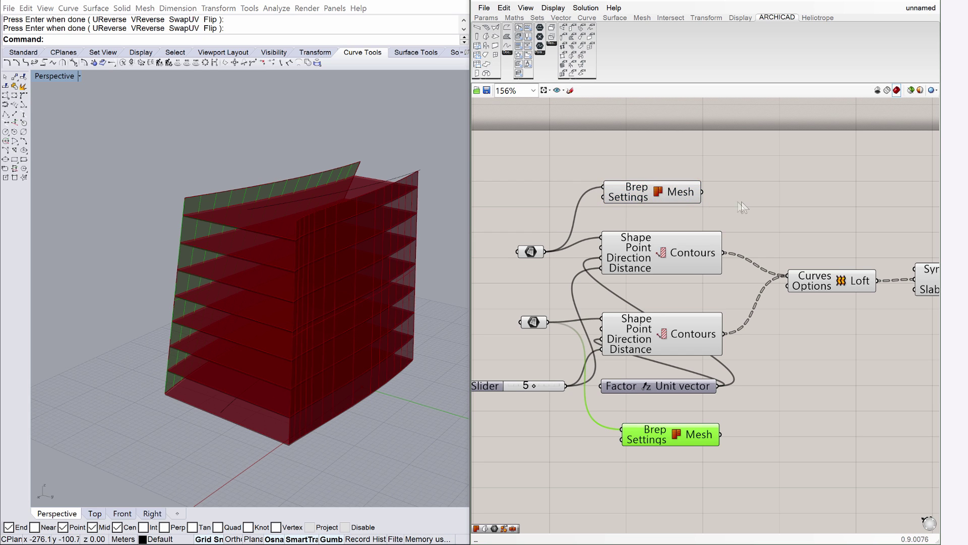
Step: Add an ARCHICAD Morph component and wire the upper Mesh output into its Mesh input
double_click(782, 195)
text(morp)
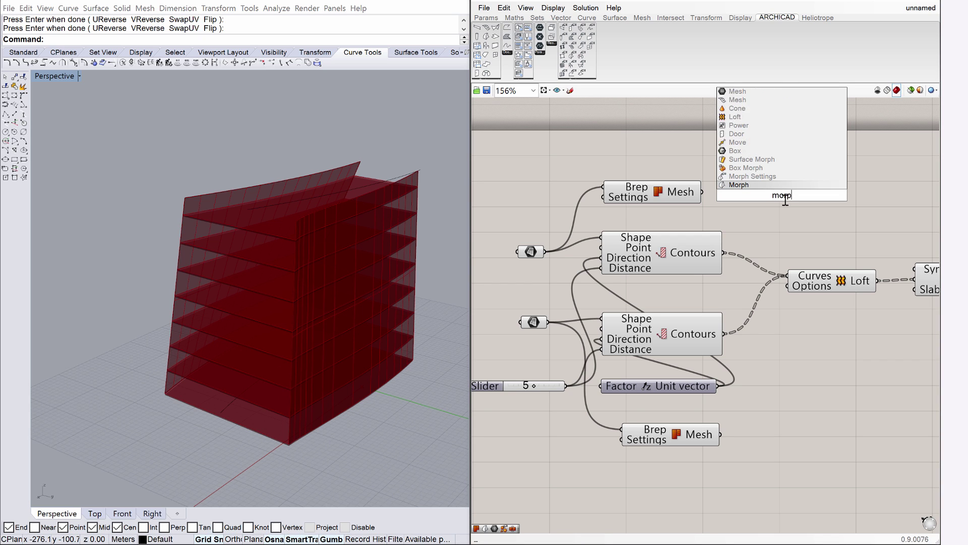
click(758, 186)
drag(751, 195, 779, 192)
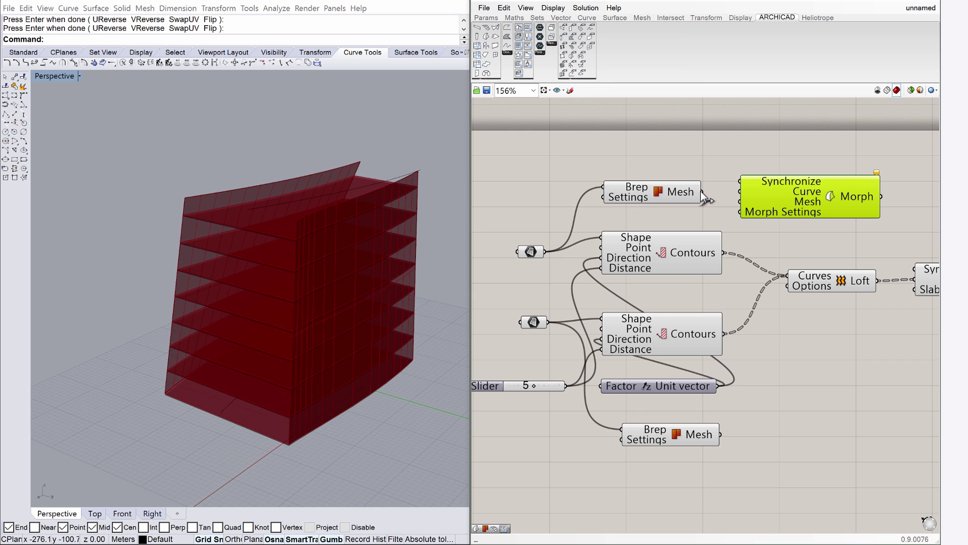
drag(702, 192, 740, 202)
Step: Add a second Morph component and wire the lower Mesh output into its Mesh input
double_click(793, 432)
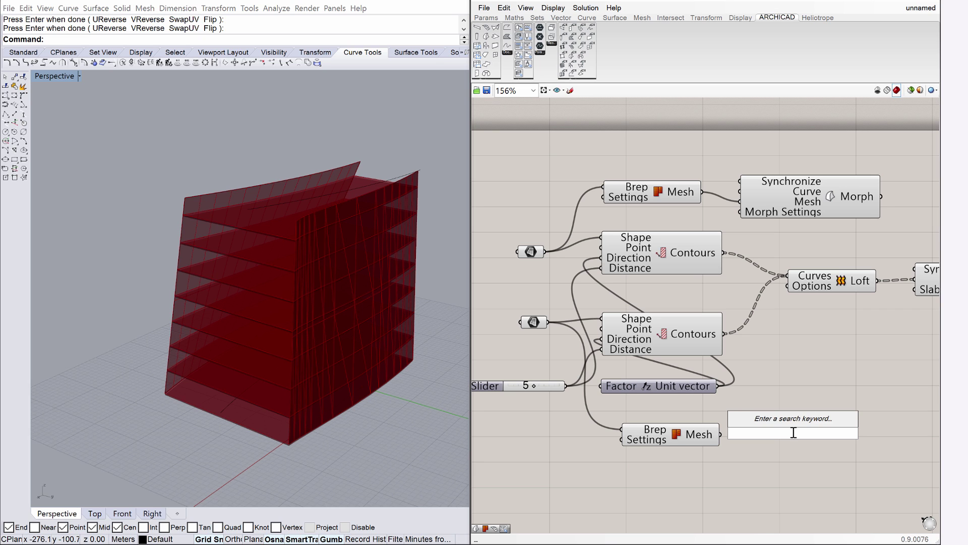
text(morp)
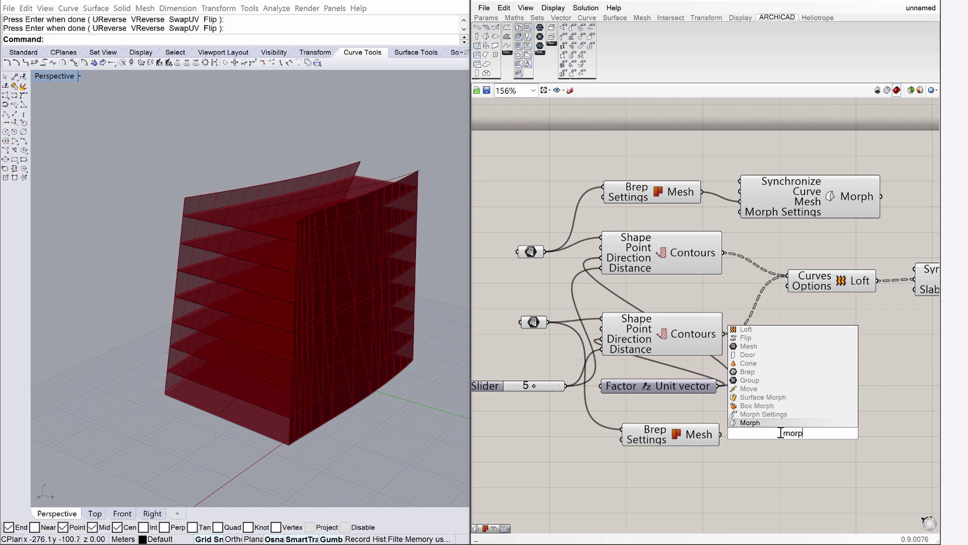
key(Return)
drag(793, 439, 827, 438)
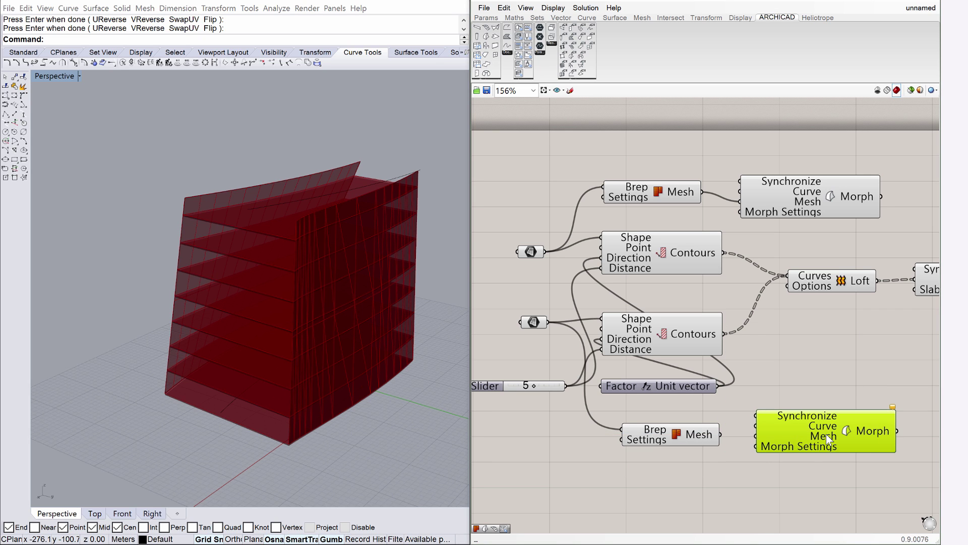
drag(720, 437, 757, 437)
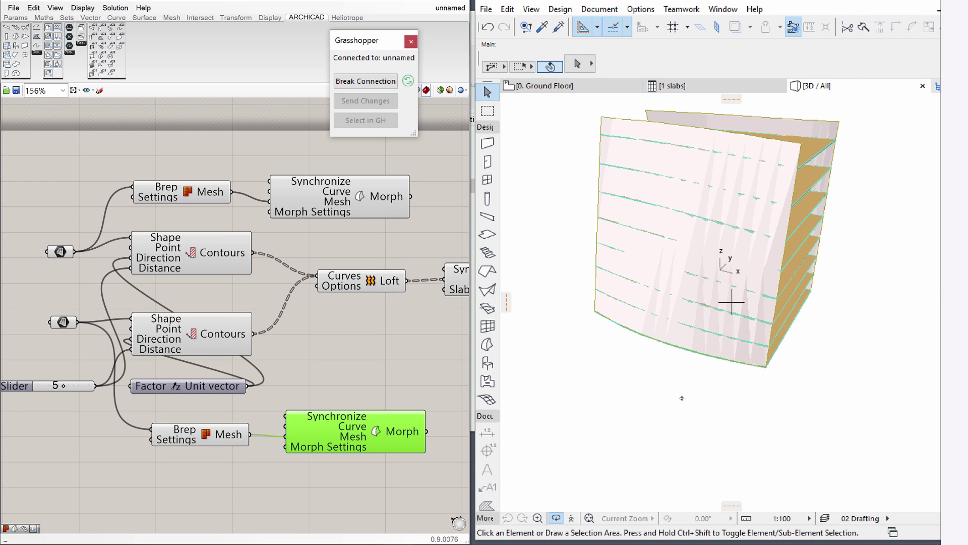
Step: Orbit the ARCHICAD 3D view from the side and above to inspect the curved morph envelope
right_click(676, 399)
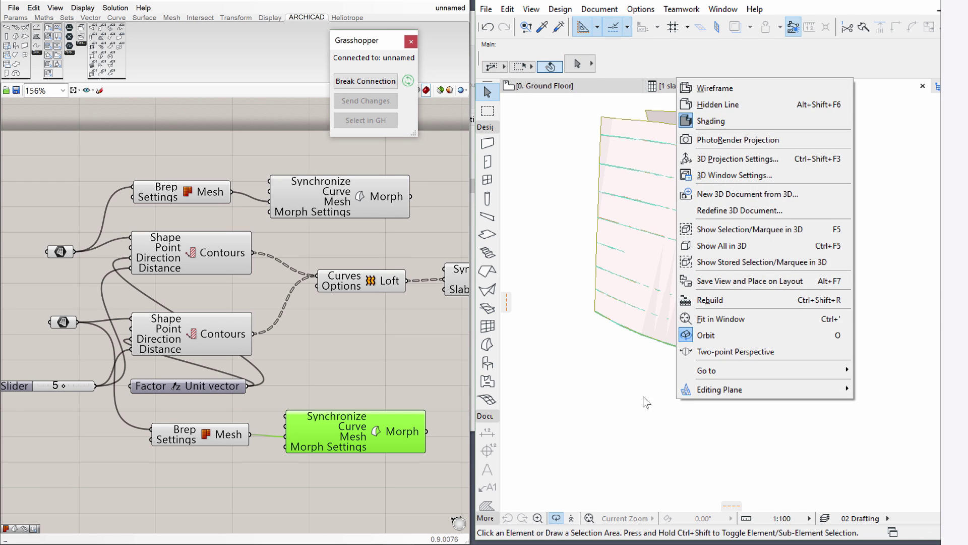
drag(646, 402, 601, 398)
click(729, 314)
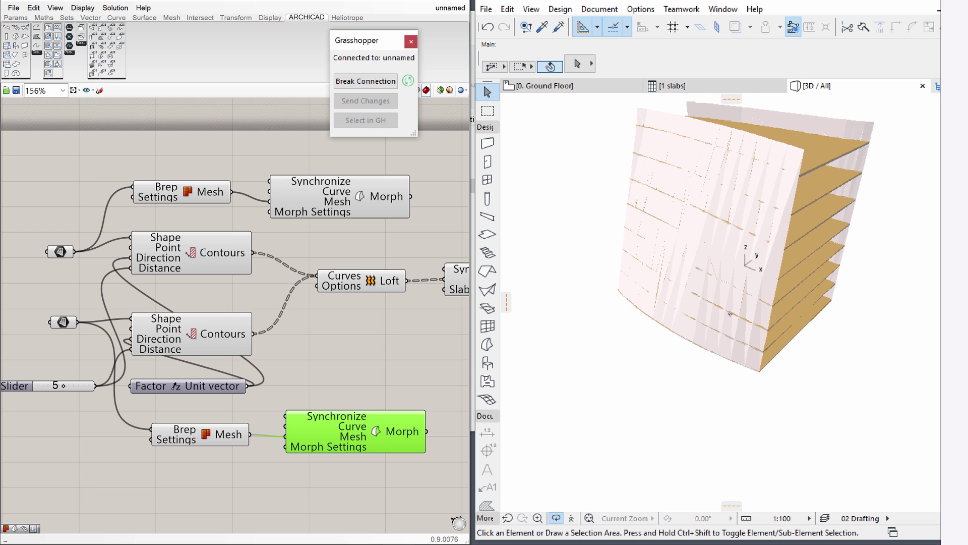
drag(656, 433, 680, 454)
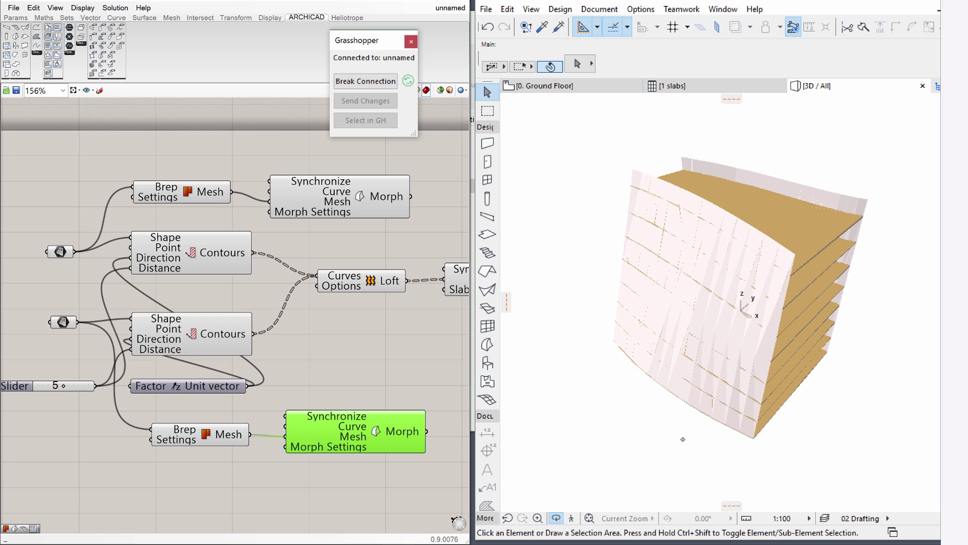
click(371, 346)
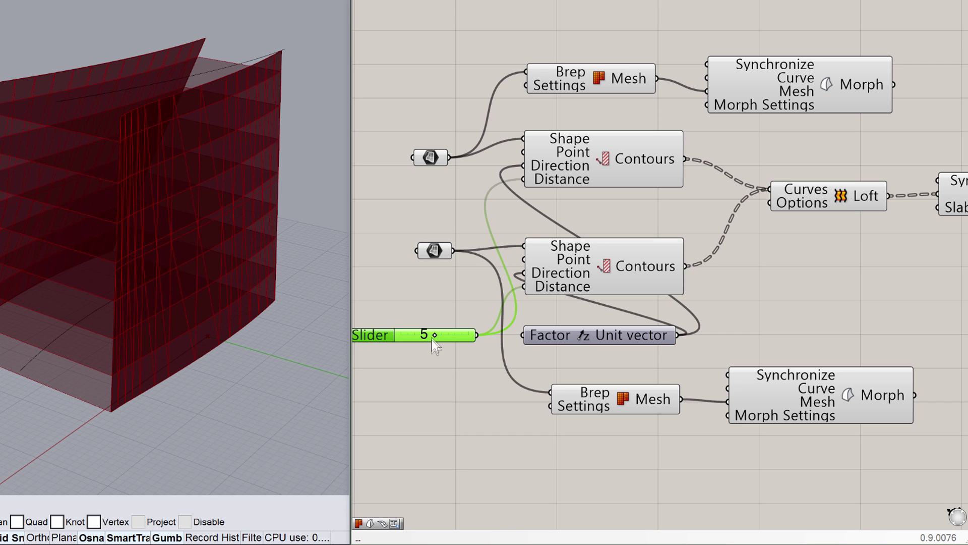
Step: Drop the floor-spacing slider to 4, switch its rounding to R decimals, then set it to 3.744
mouse_move(433, 339)
mouse_down()
mouse_move(414, 333)
mouse_move(425, 334)
mouse_up()
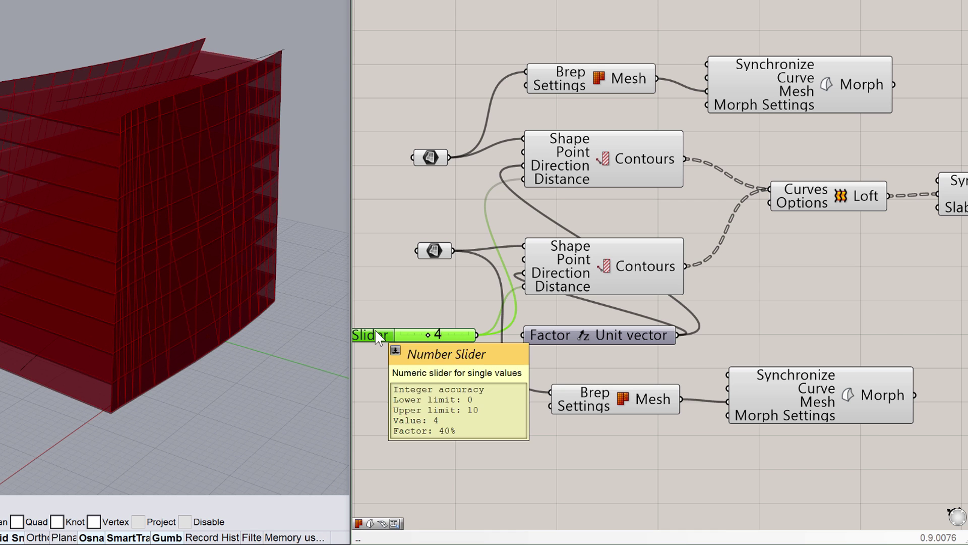
double_click(382, 341)
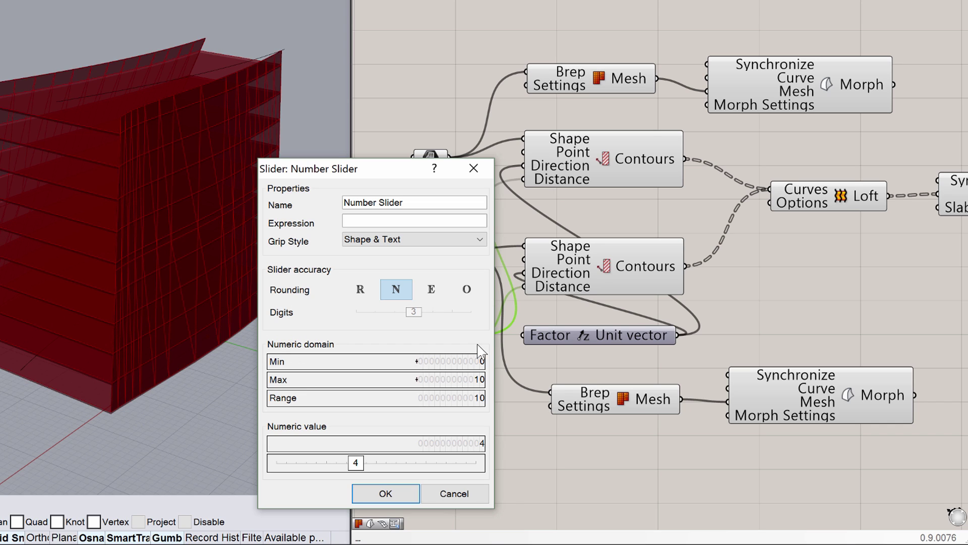
click(361, 288)
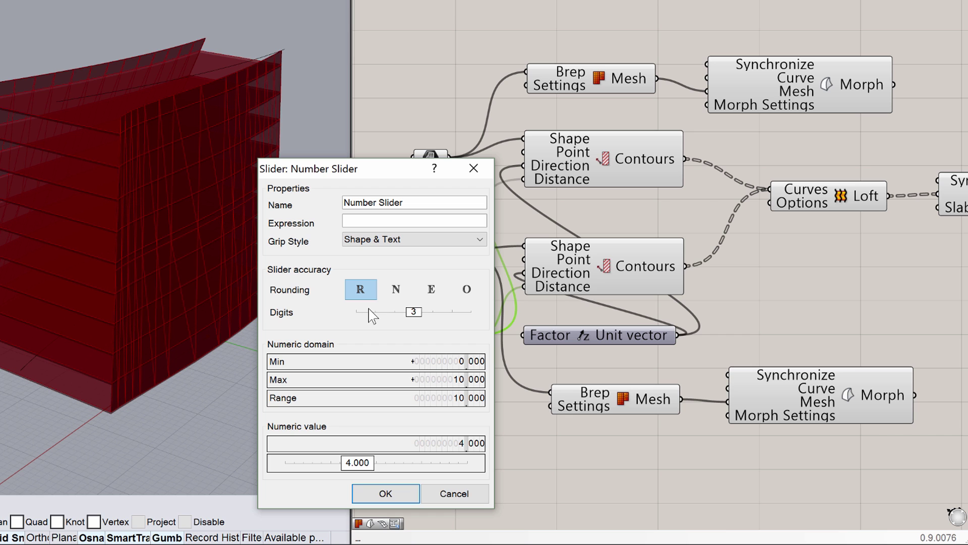
click(397, 492)
drag(427, 332, 427, 332)
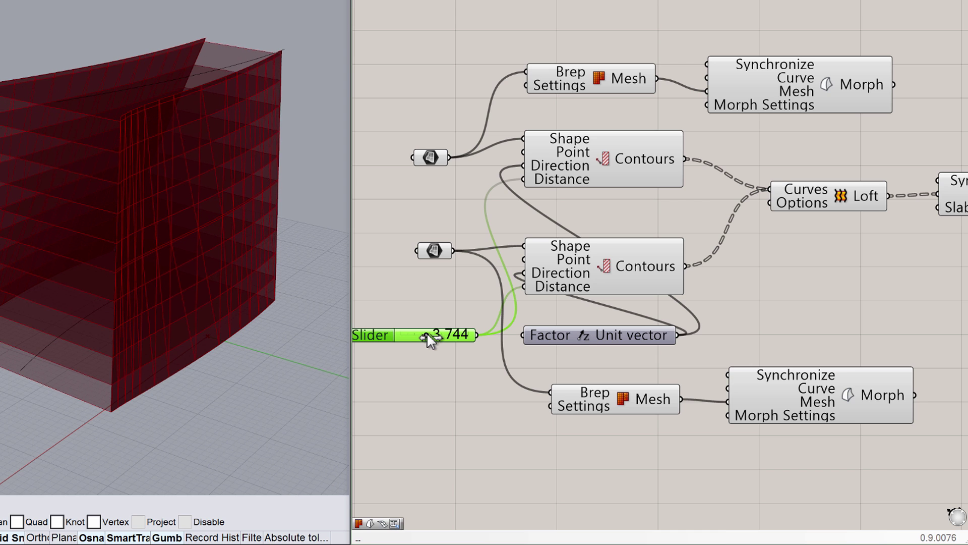
click(430, 401)
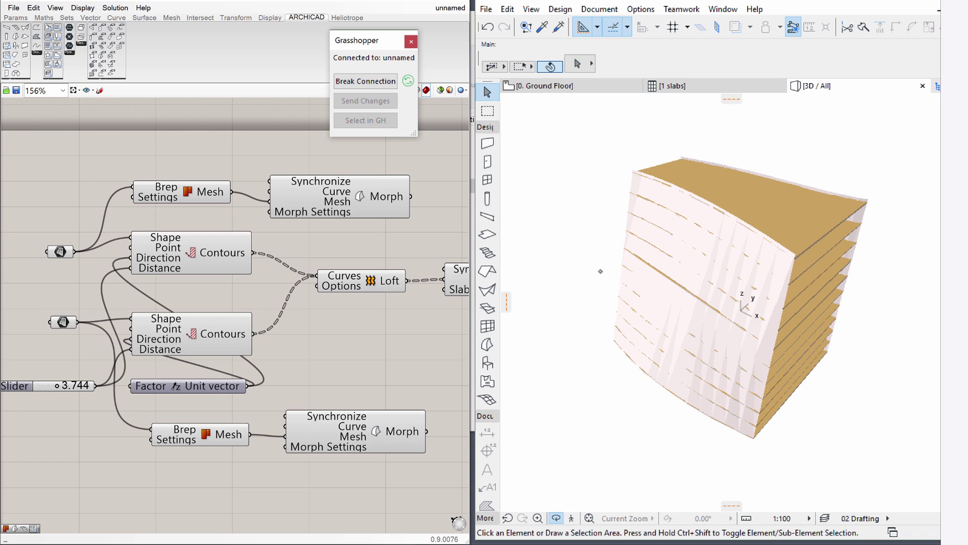
Step: Orbit to view the denser floors, then open Schedules > Element > '1 slabs' from the Navigator
drag(705, 286, 580, 274)
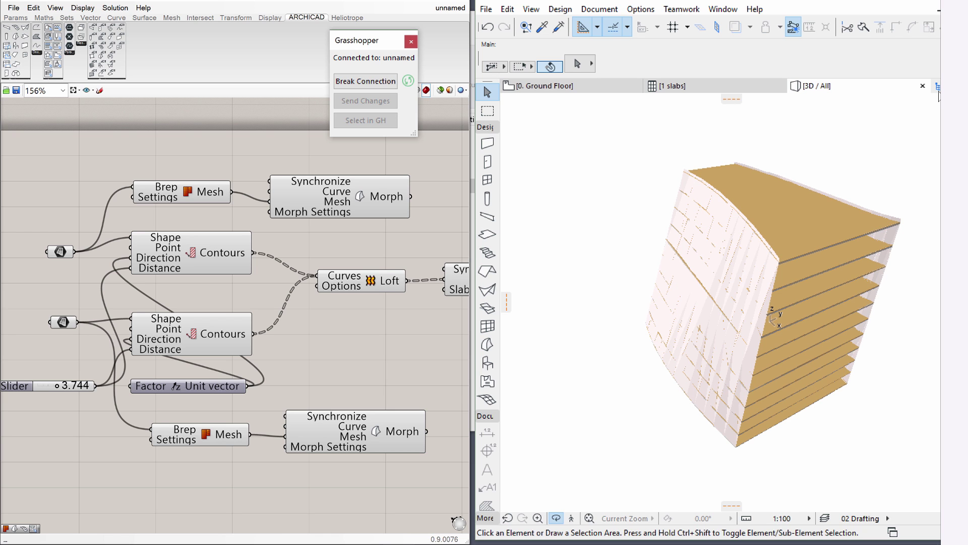
click(938, 87)
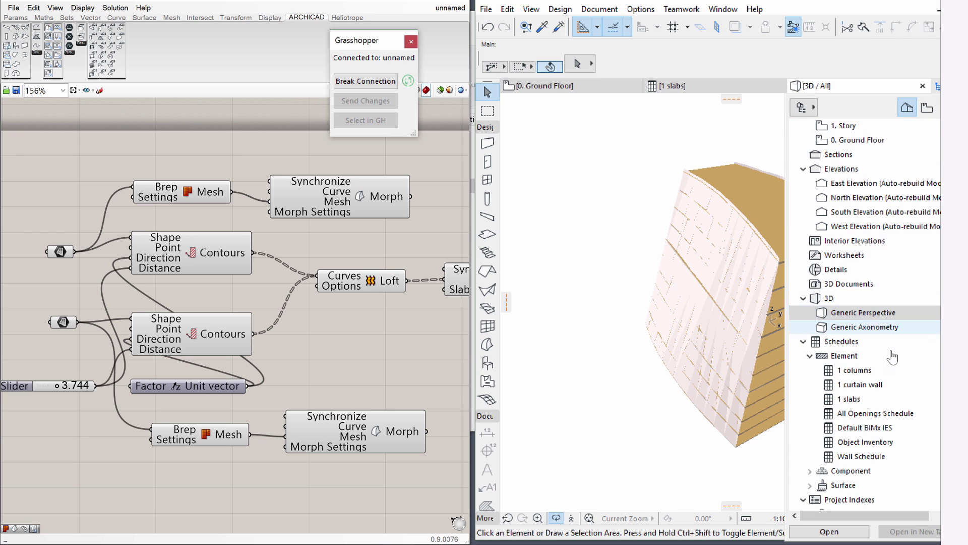
double_click(869, 399)
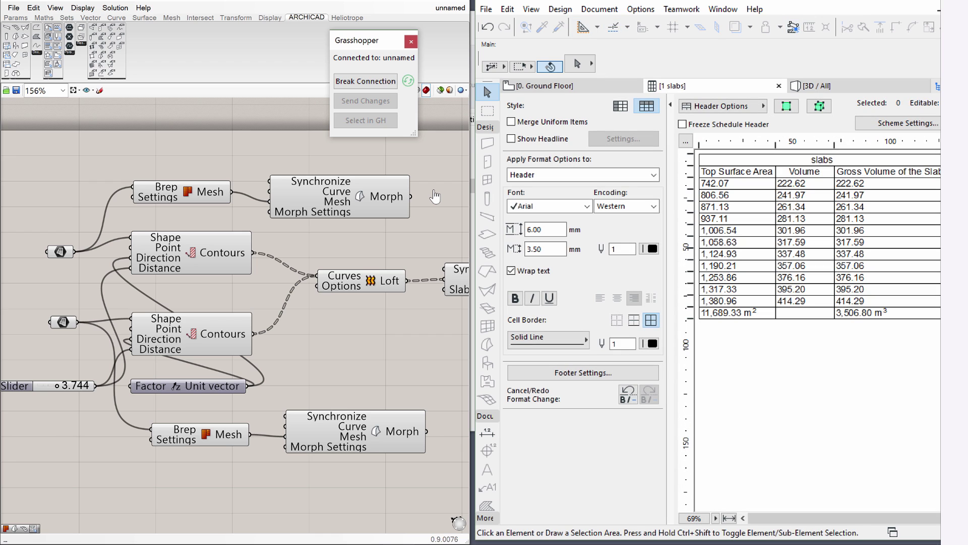